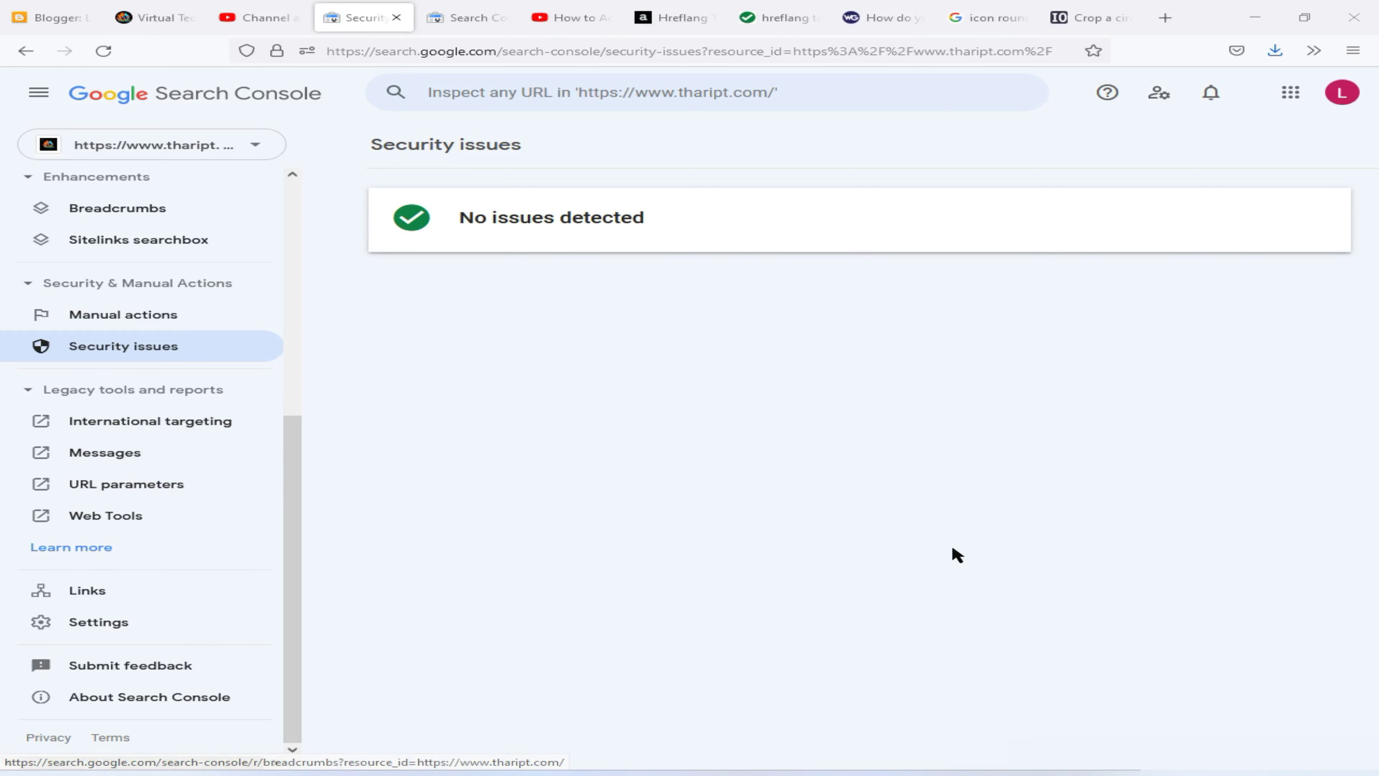
# Show the International Targeting Language report and briefly highlight its 'no hreflang tags' message
pyautogui.click(441, 7)
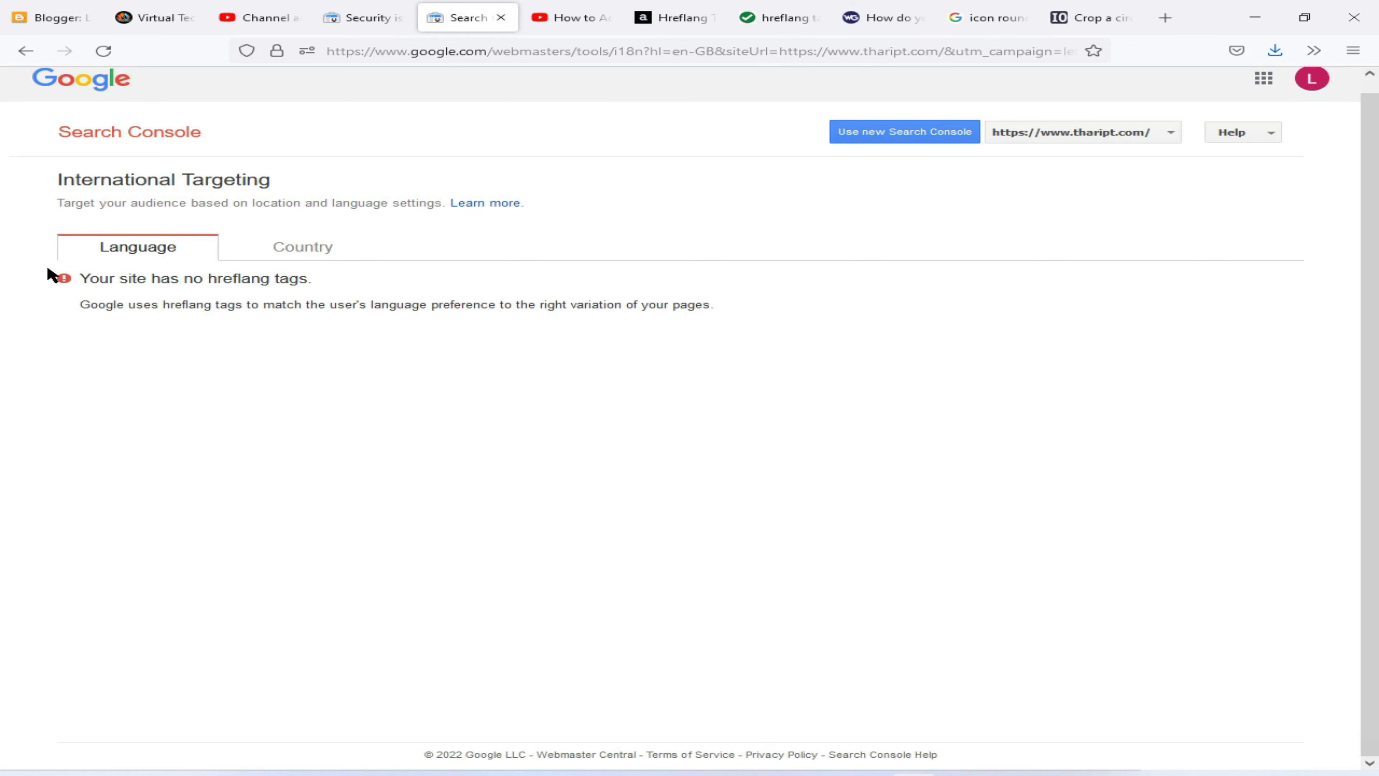
pyautogui.moveTo(79, 278); pyautogui.dragTo(348, 277)
pyautogui.click(316, 280)
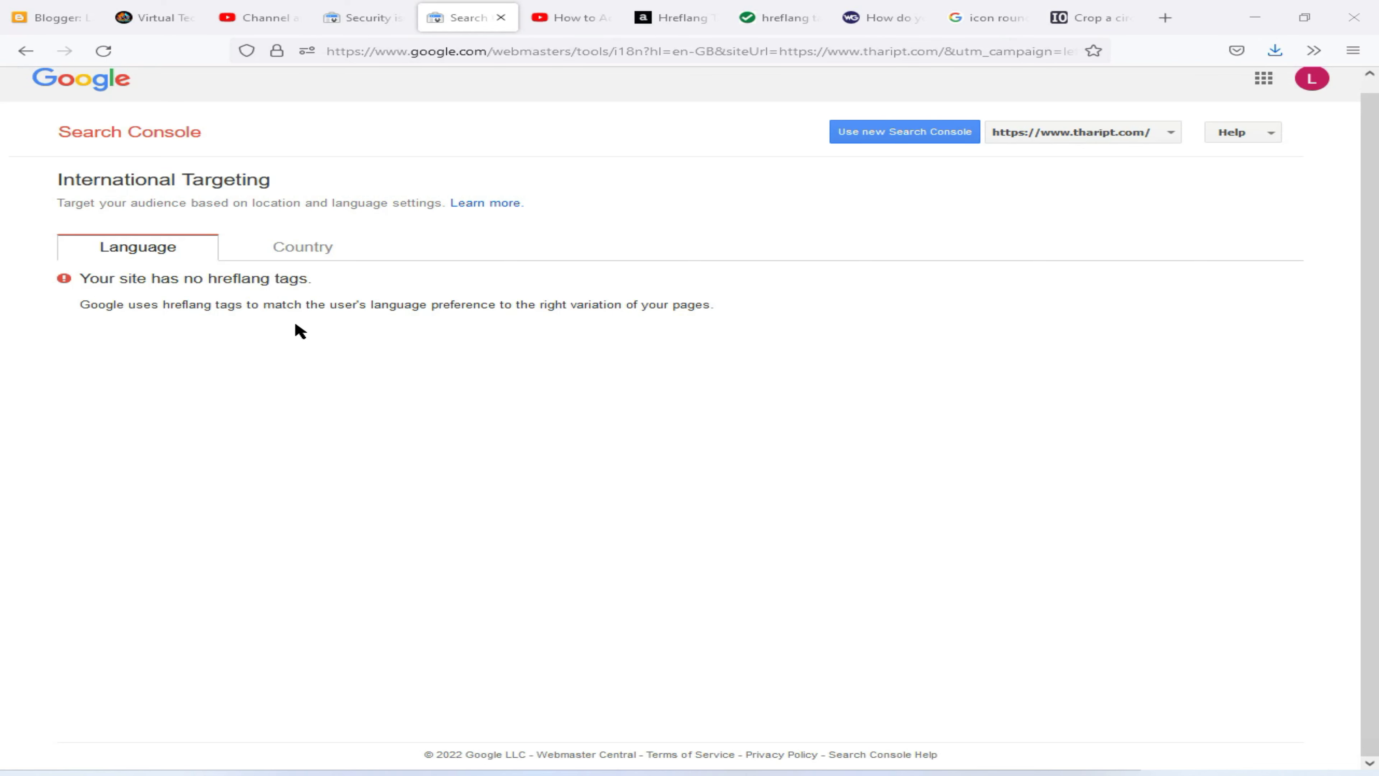
pyautogui.click(4, 7)
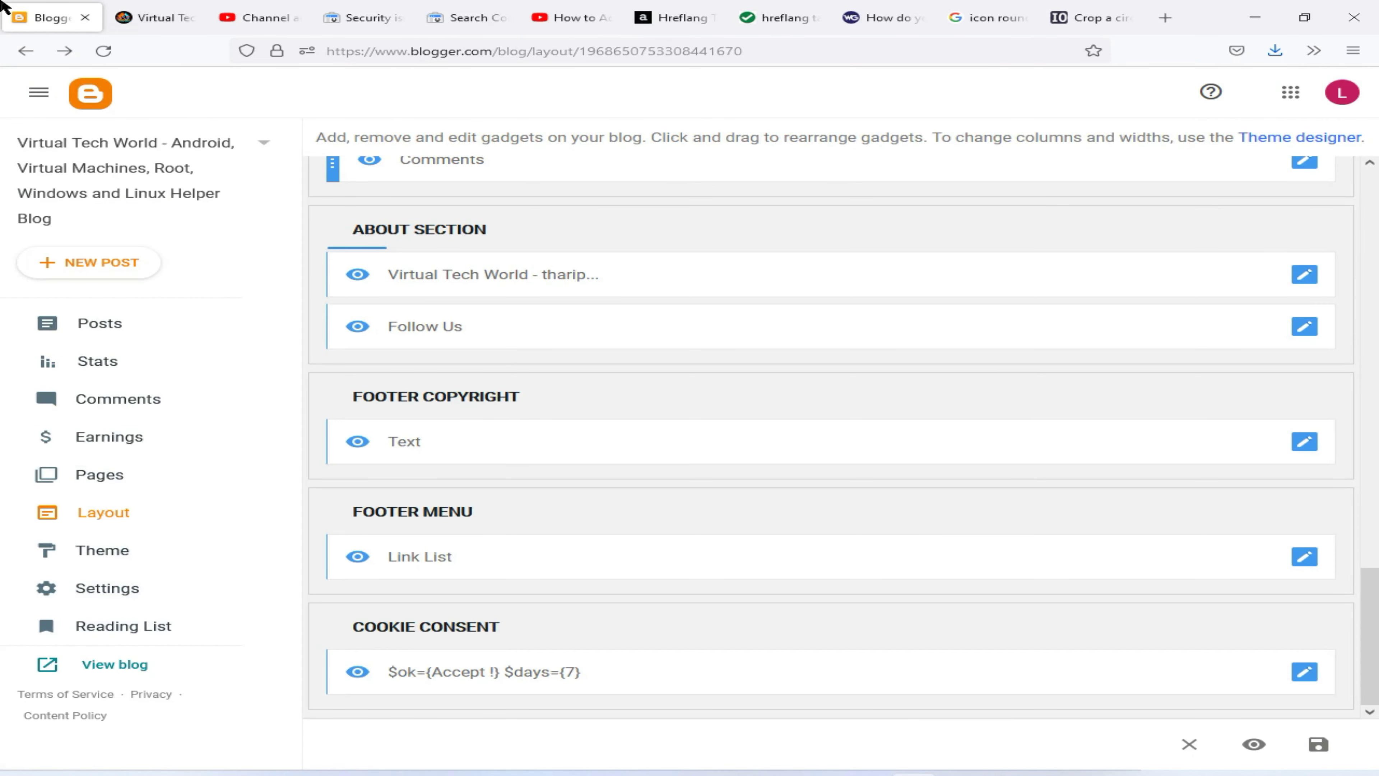
pyautogui.click(150, 11)
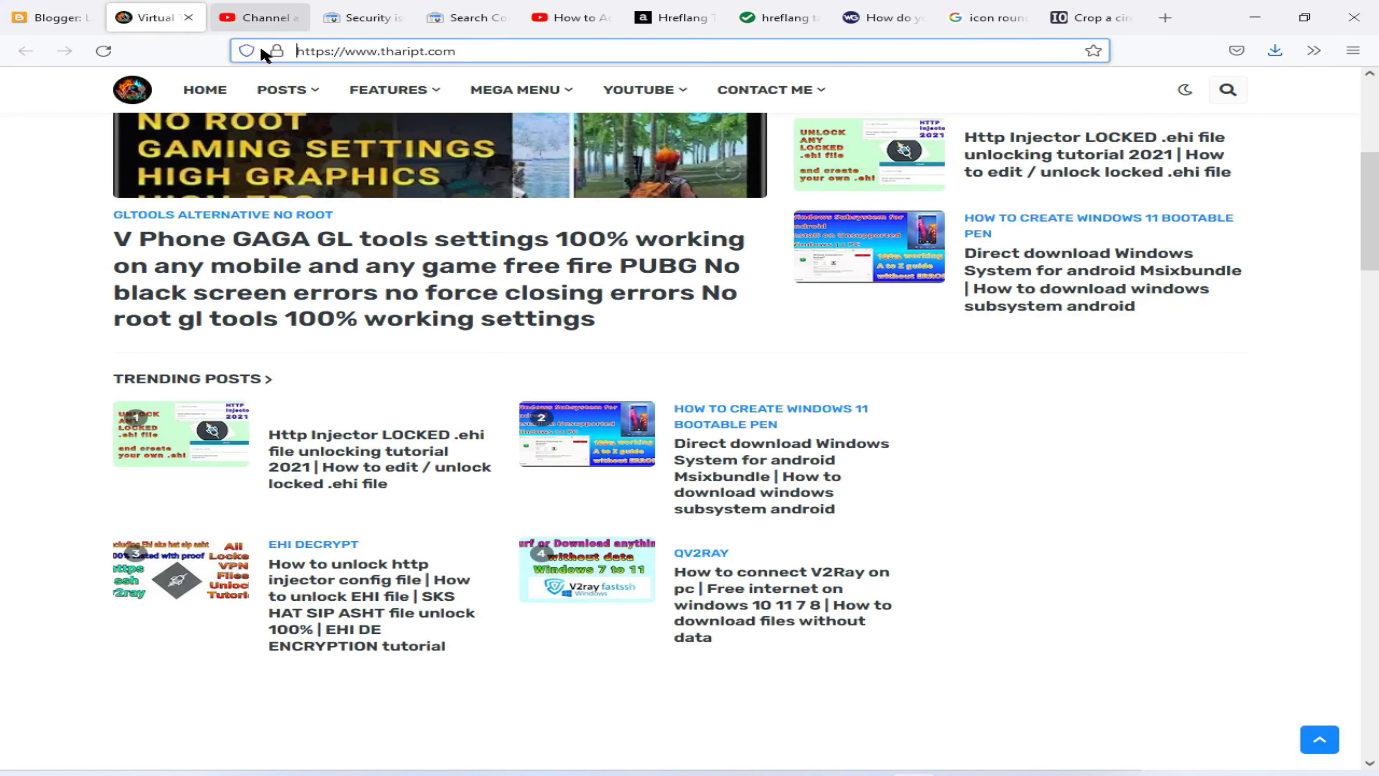
pyautogui.click(461, 53)
pyautogui.rightClick(329, 49)
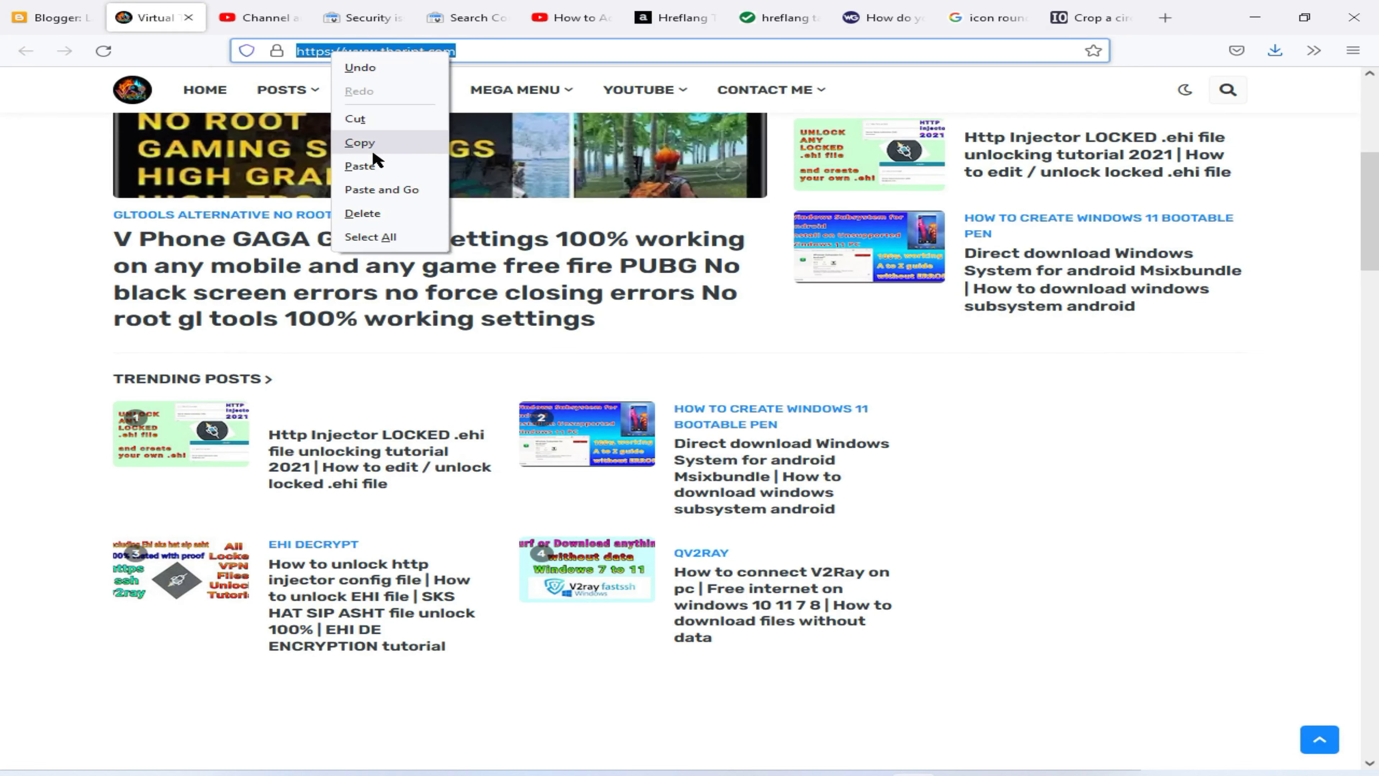
pyautogui.click(383, 147)
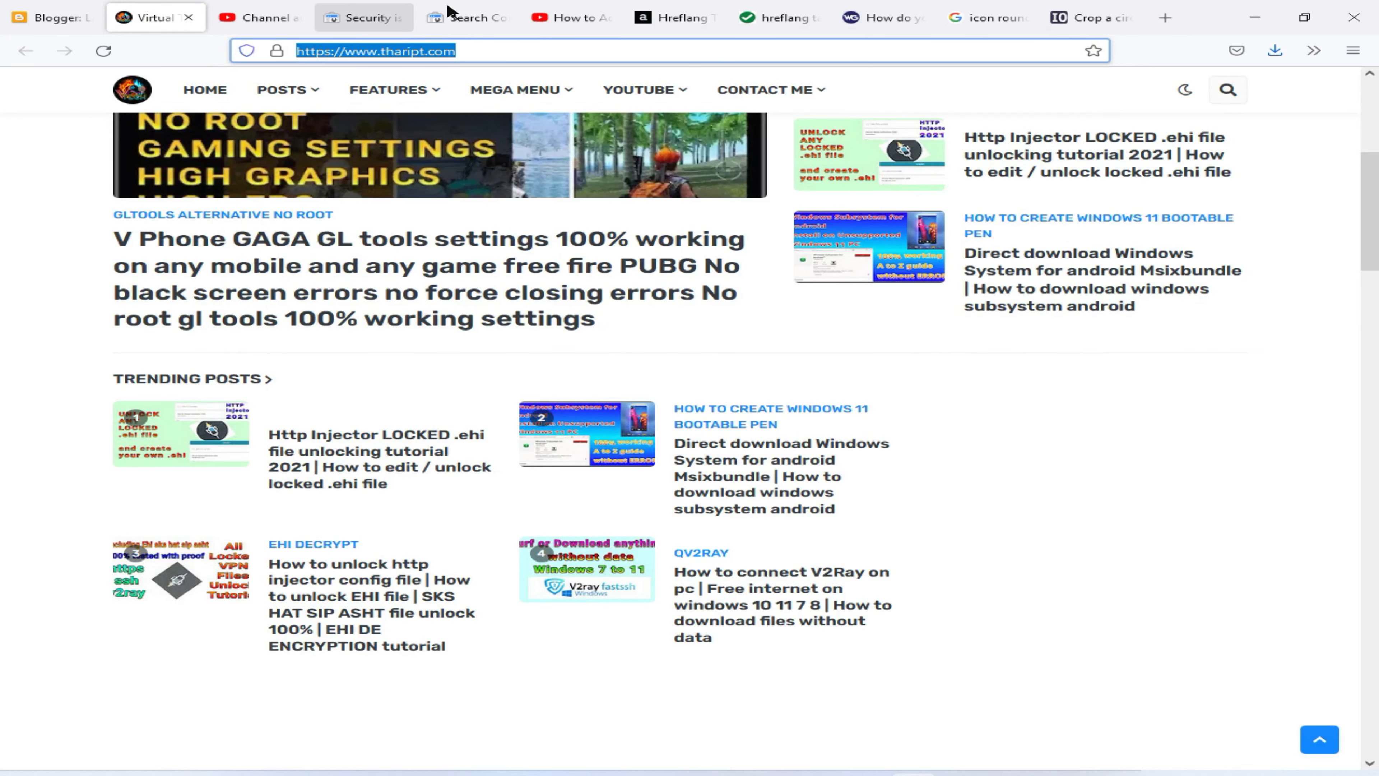
pyautogui.click(664, 6)
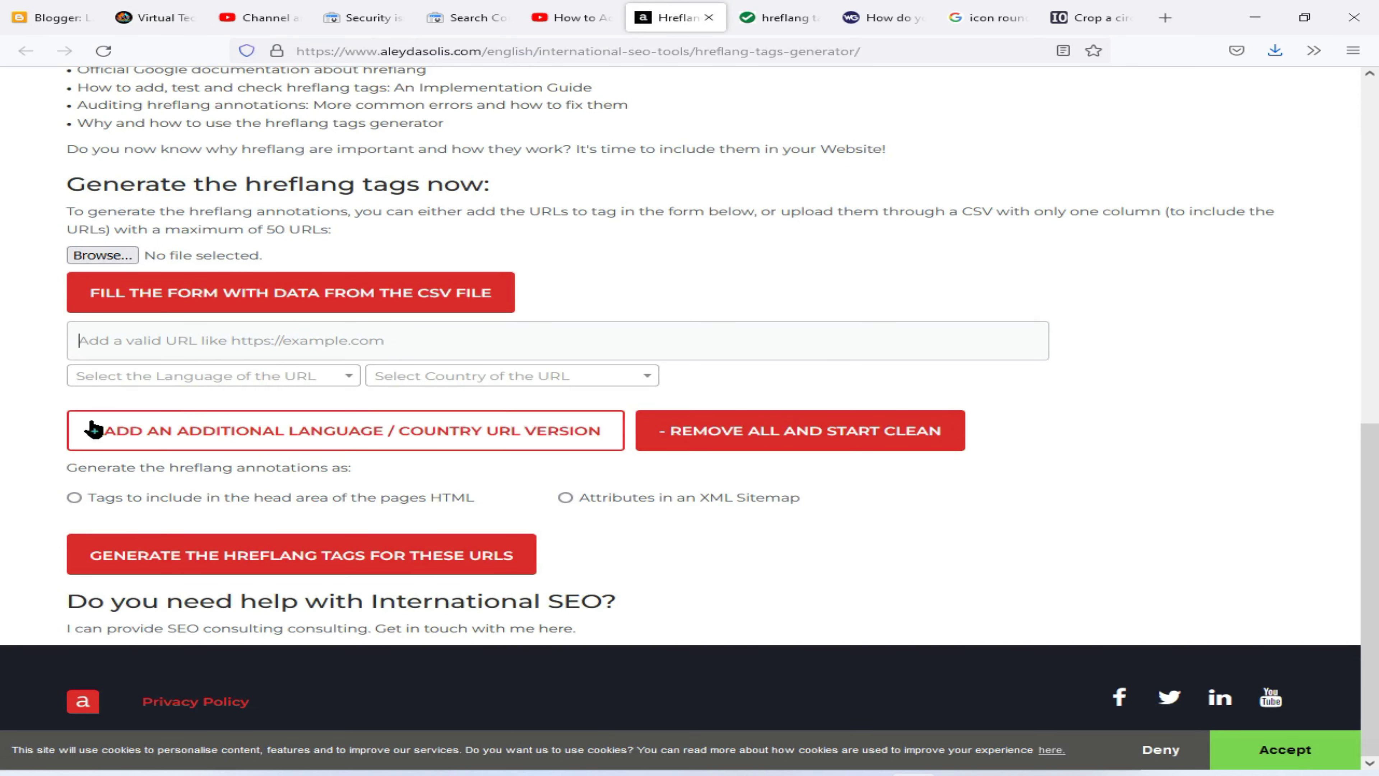
pyautogui.click(129, 337)
pyautogui.rightClick(129, 337)
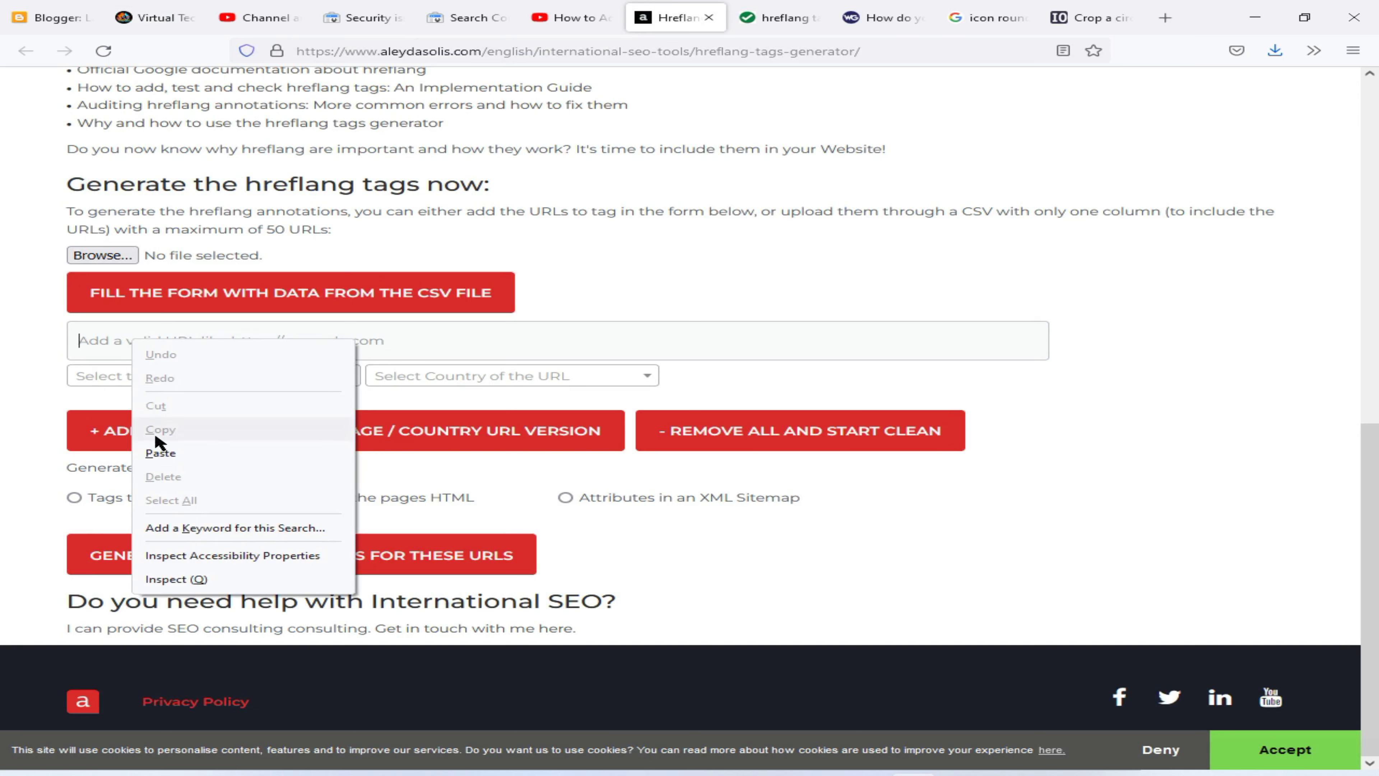
pyautogui.click(159, 452)
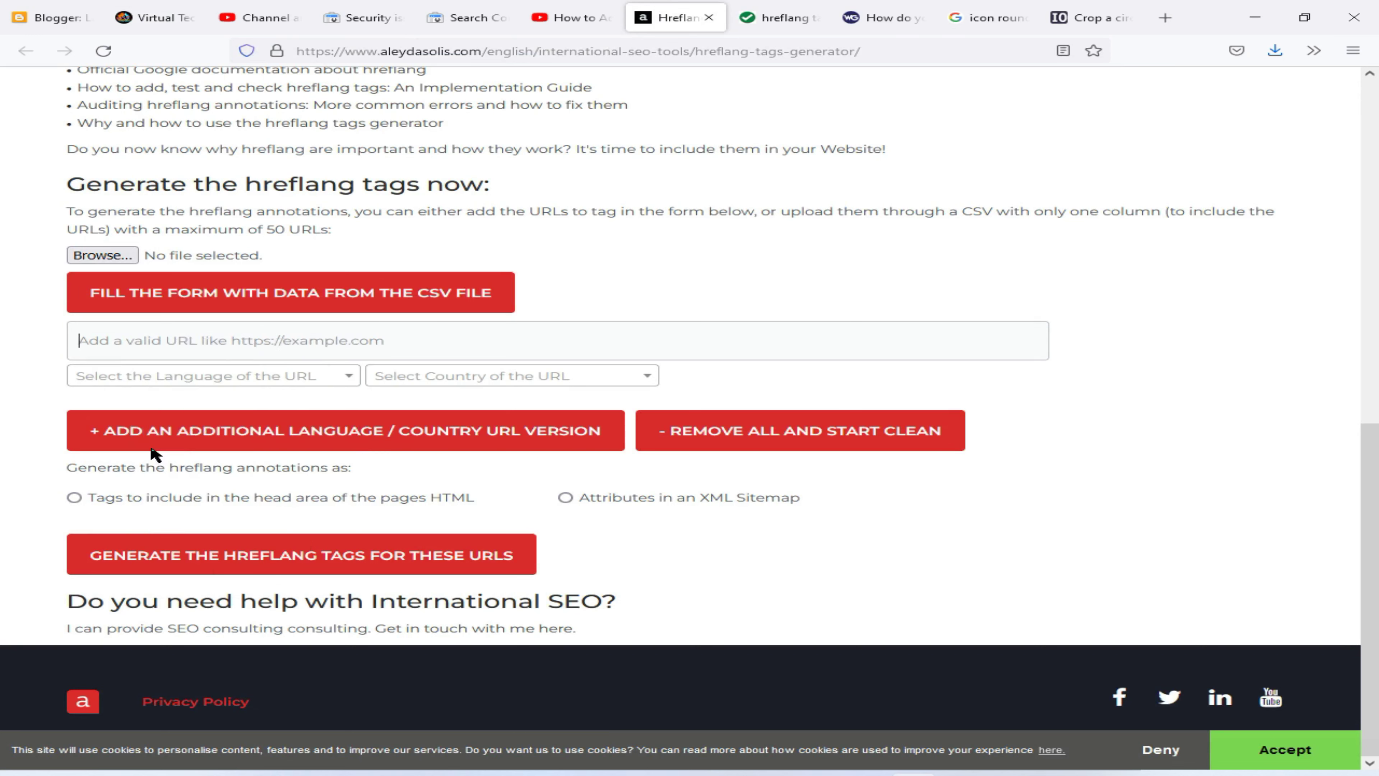
pyautogui.click(206, 377)
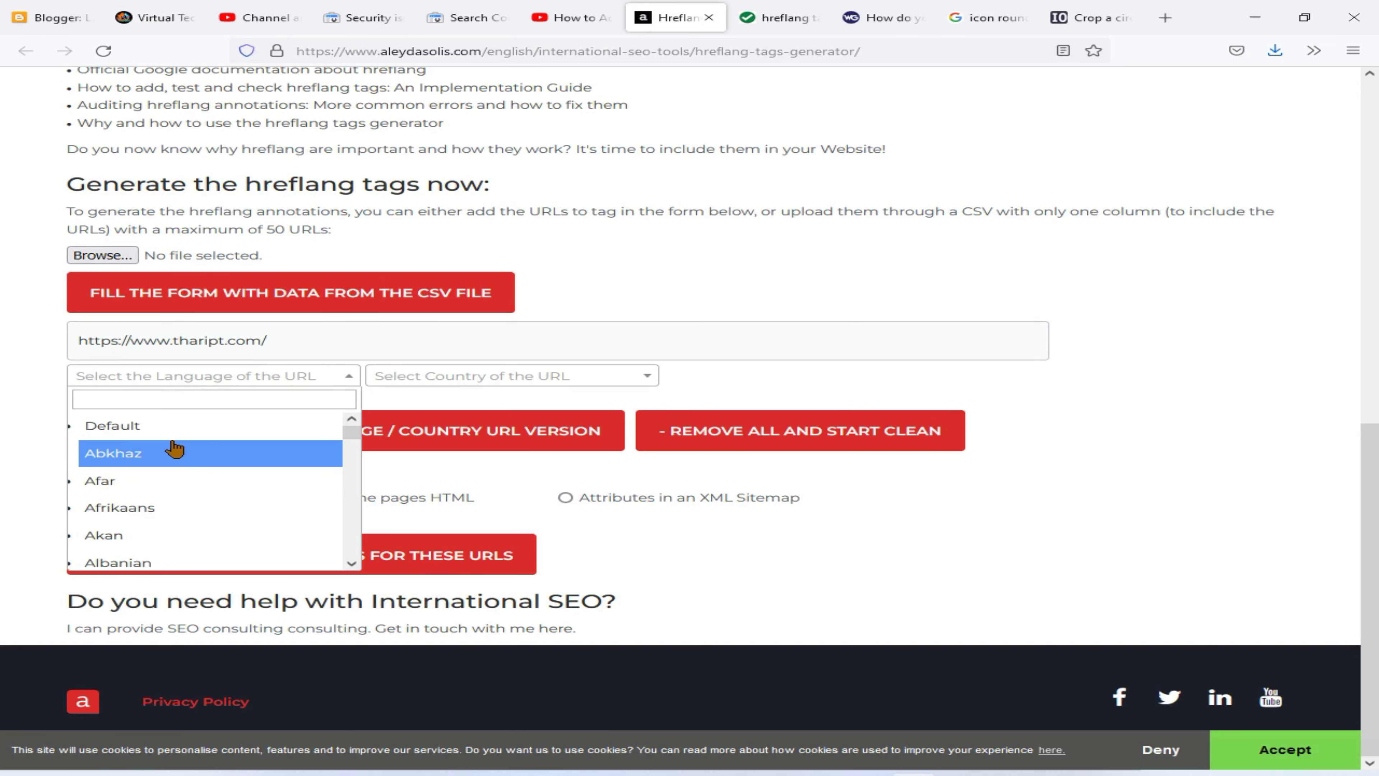
pyautogui.scroll(-5, 188, 473)
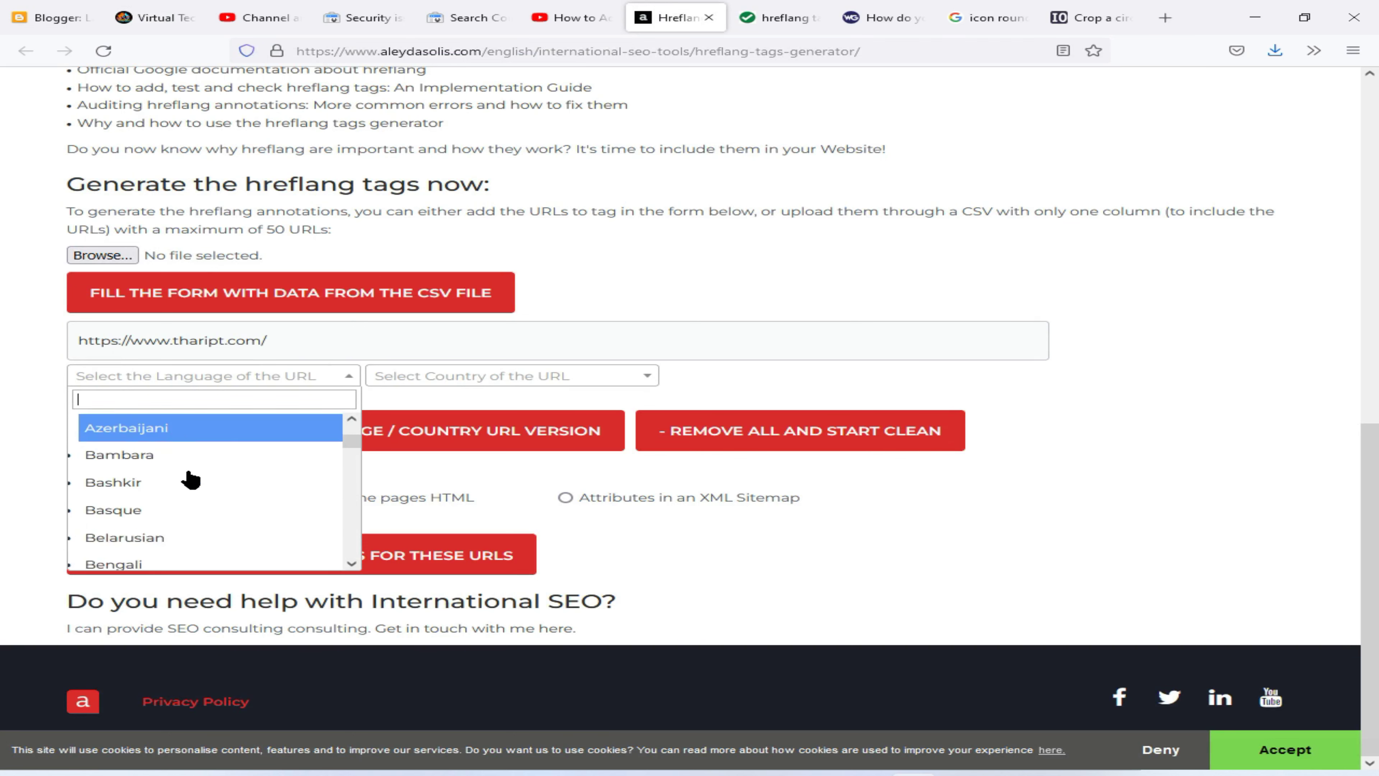
pyautogui.scroll(-4, 188, 478)
pyautogui.scroll(1, 137, 460)
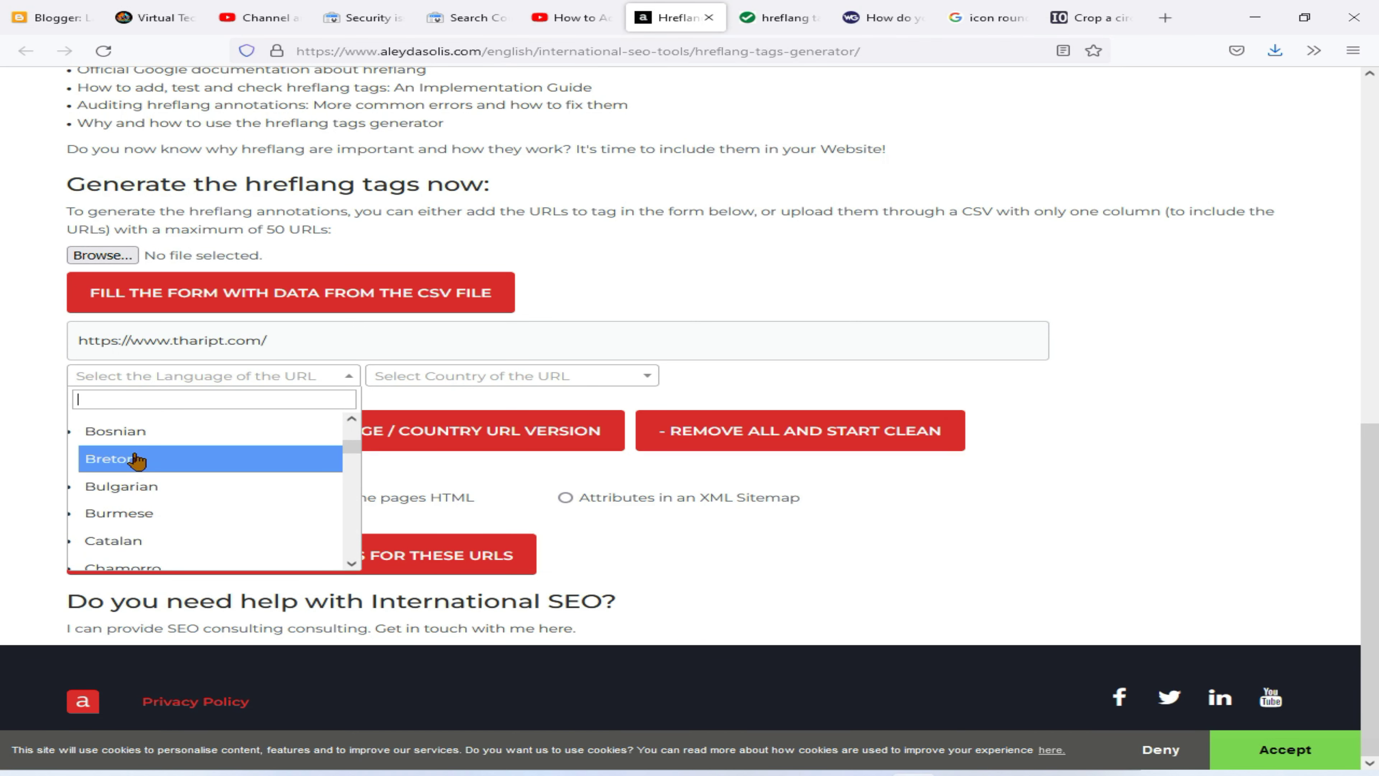
pyautogui.scroll(-2, 169, 479)
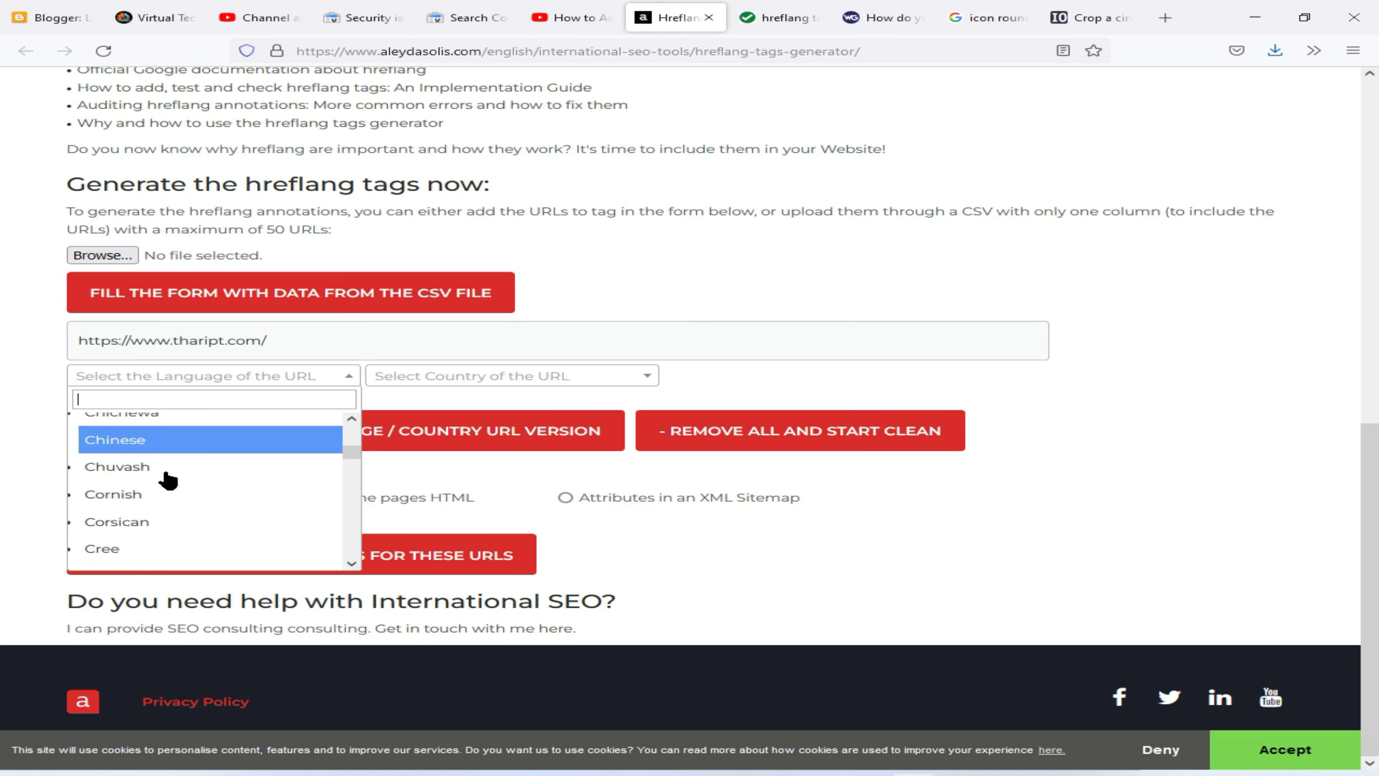
pyautogui.scroll(-5, 166, 481)
pyautogui.scroll(1, 163, 483)
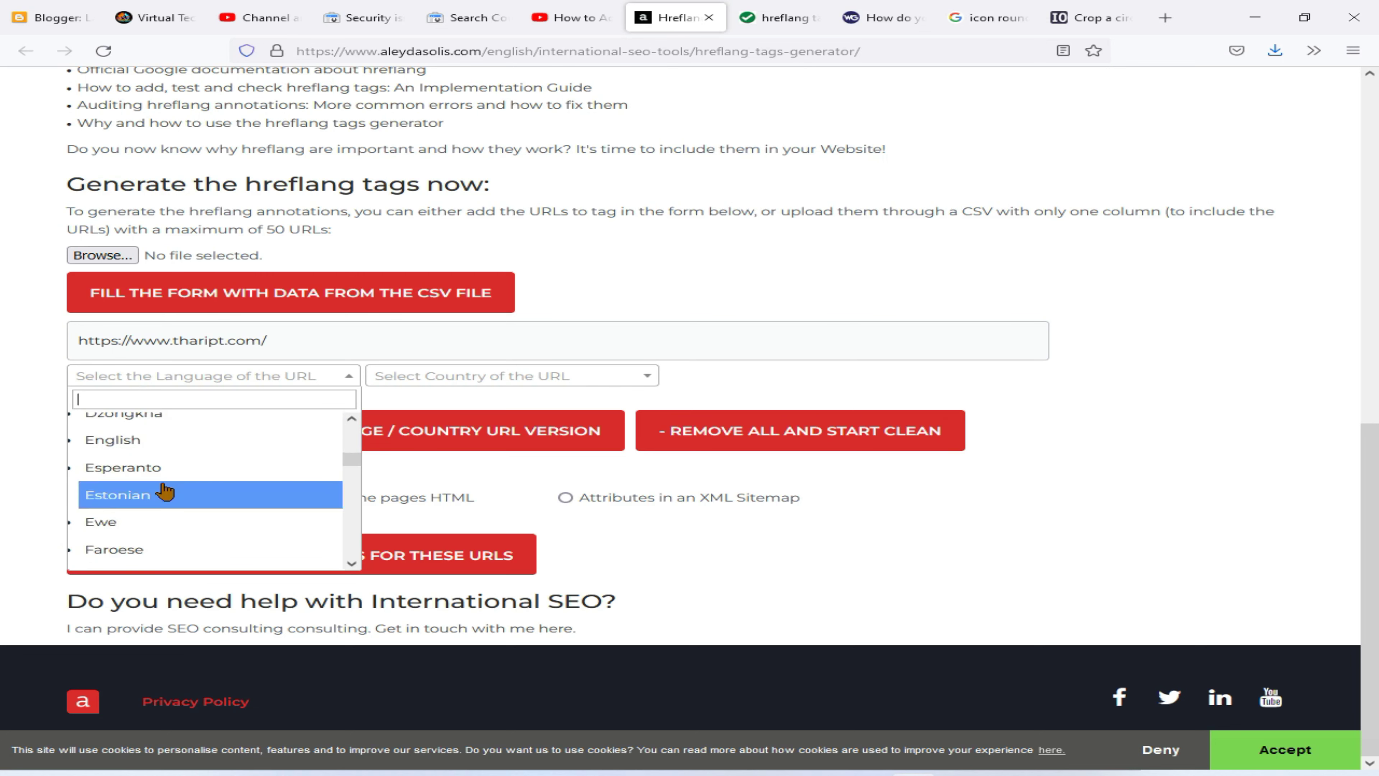
pyautogui.scroll(2, 165, 491)
pyautogui.click(160, 526)
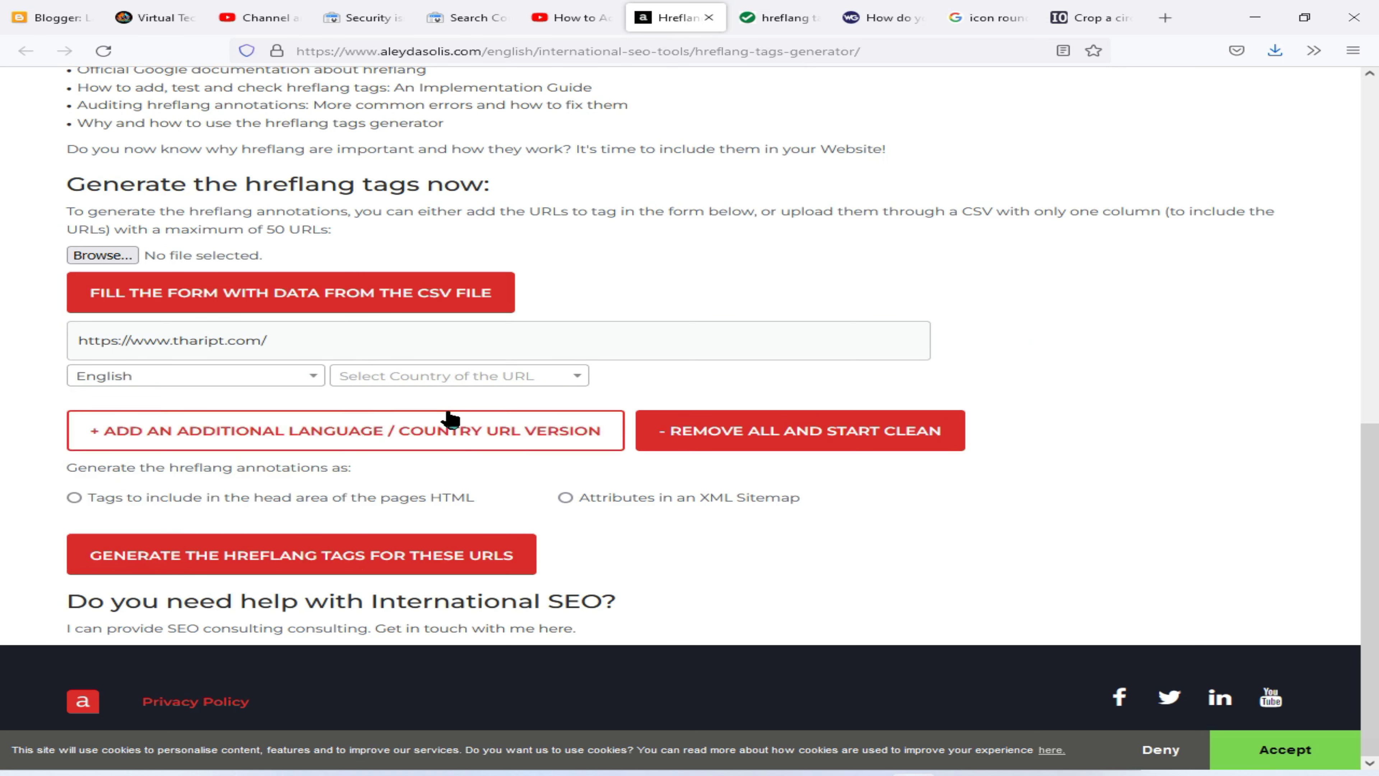
pyautogui.click(444, 381)
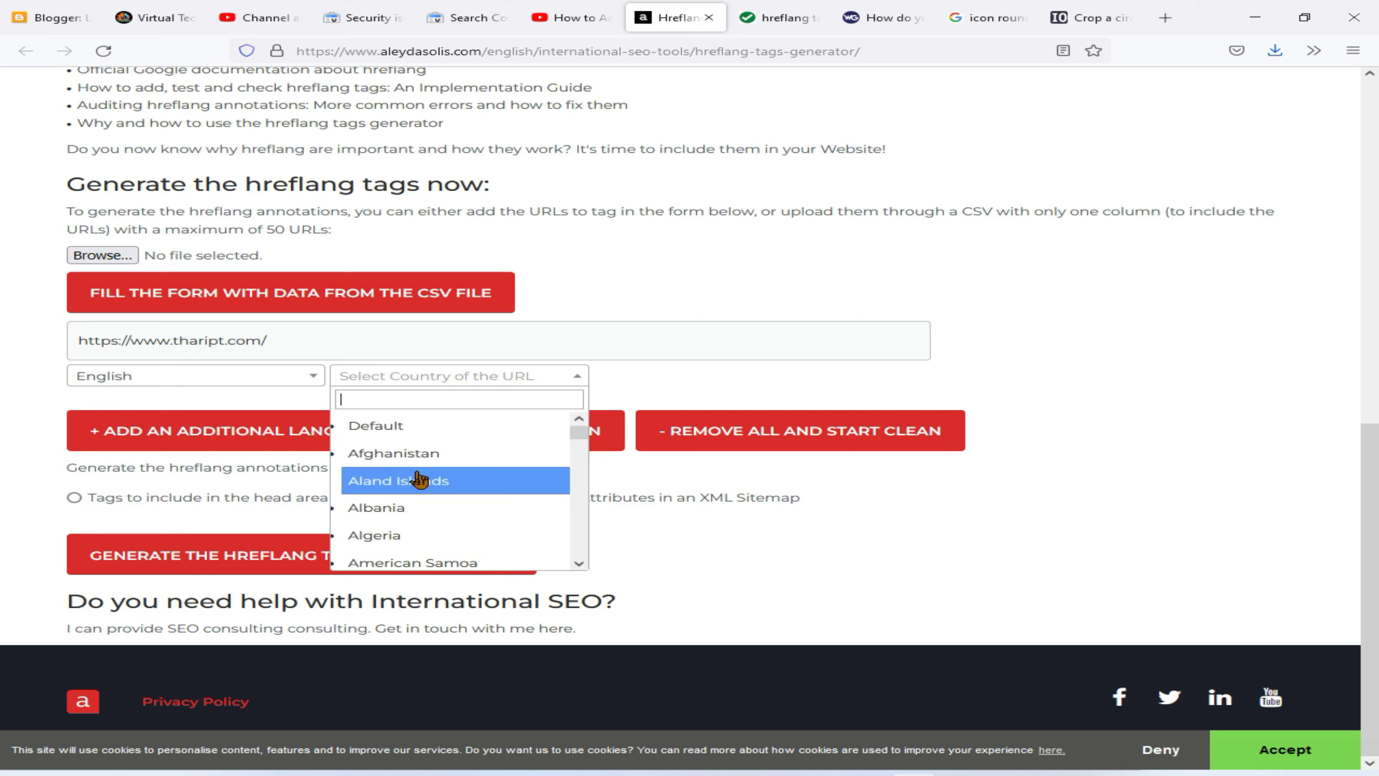
pyautogui.scroll(-4, 419, 469)
pyautogui.write('sri')
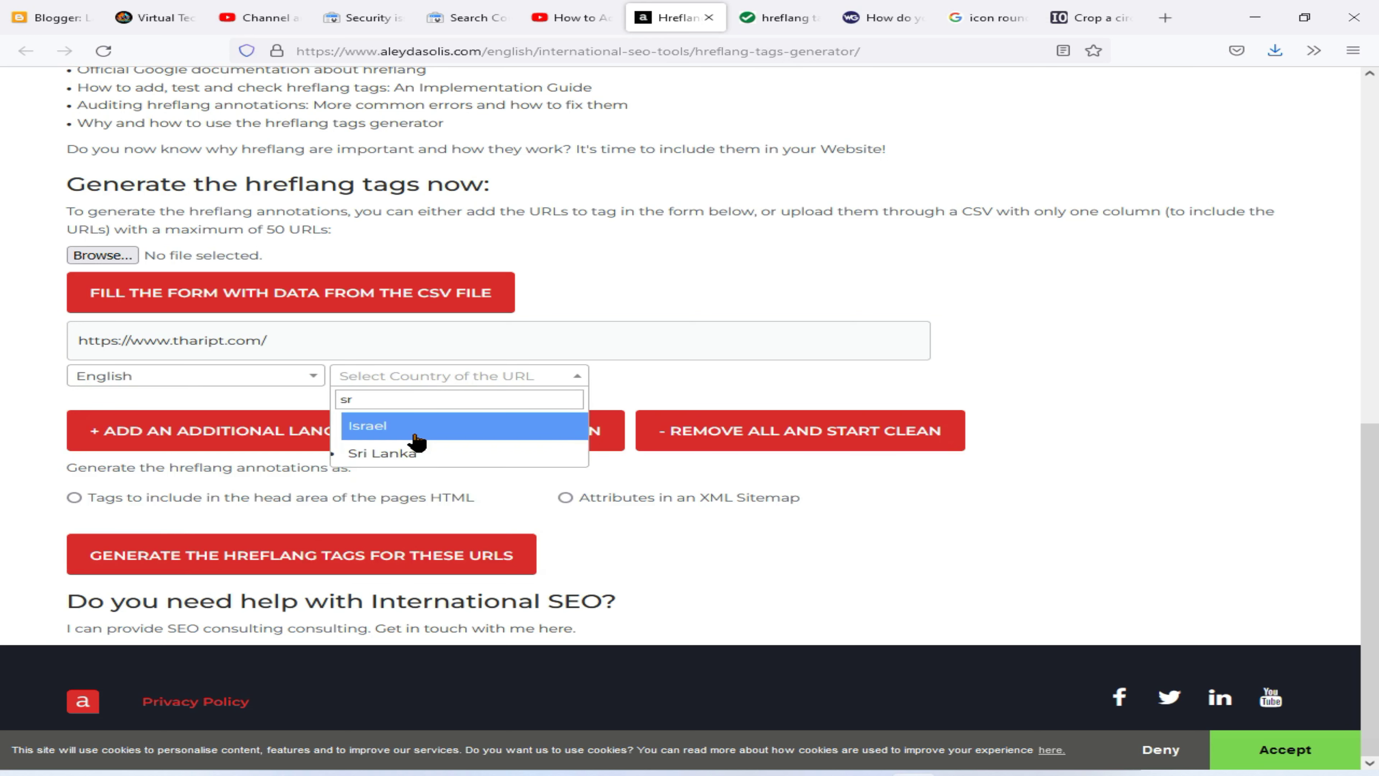
pyautogui.click(417, 426)
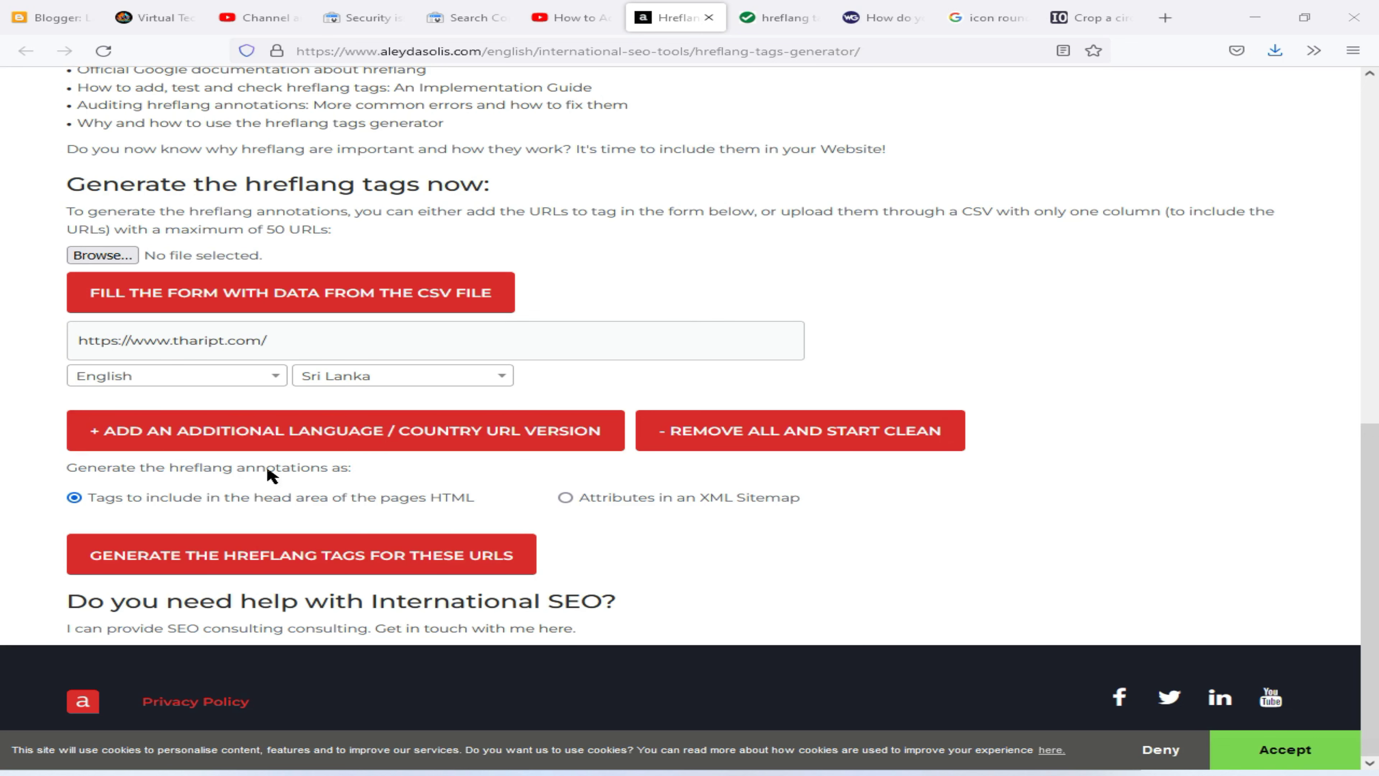
# Add a second thaript.com row tagged English for India
pyautogui.click(205, 439)
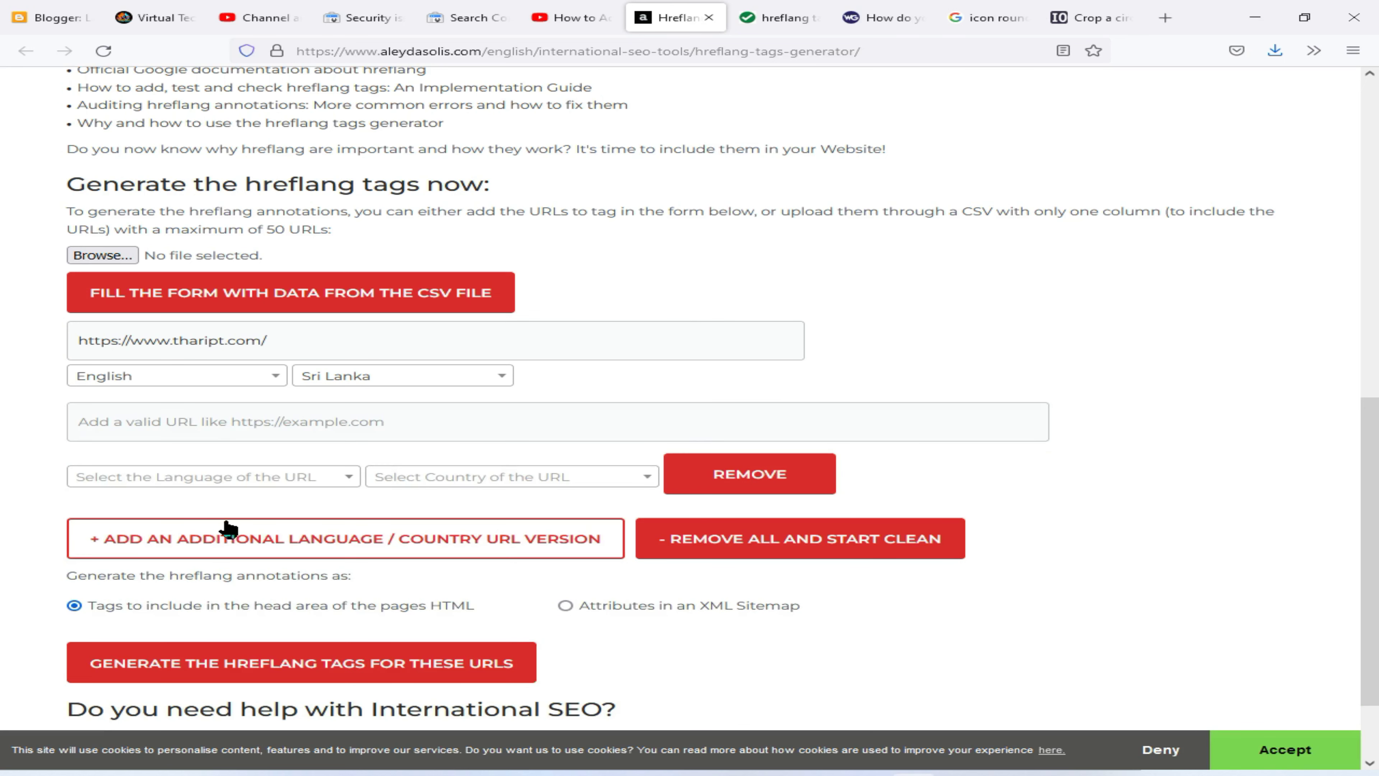
pyautogui.rightClick(215, 429)
pyautogui.click(234, 535)
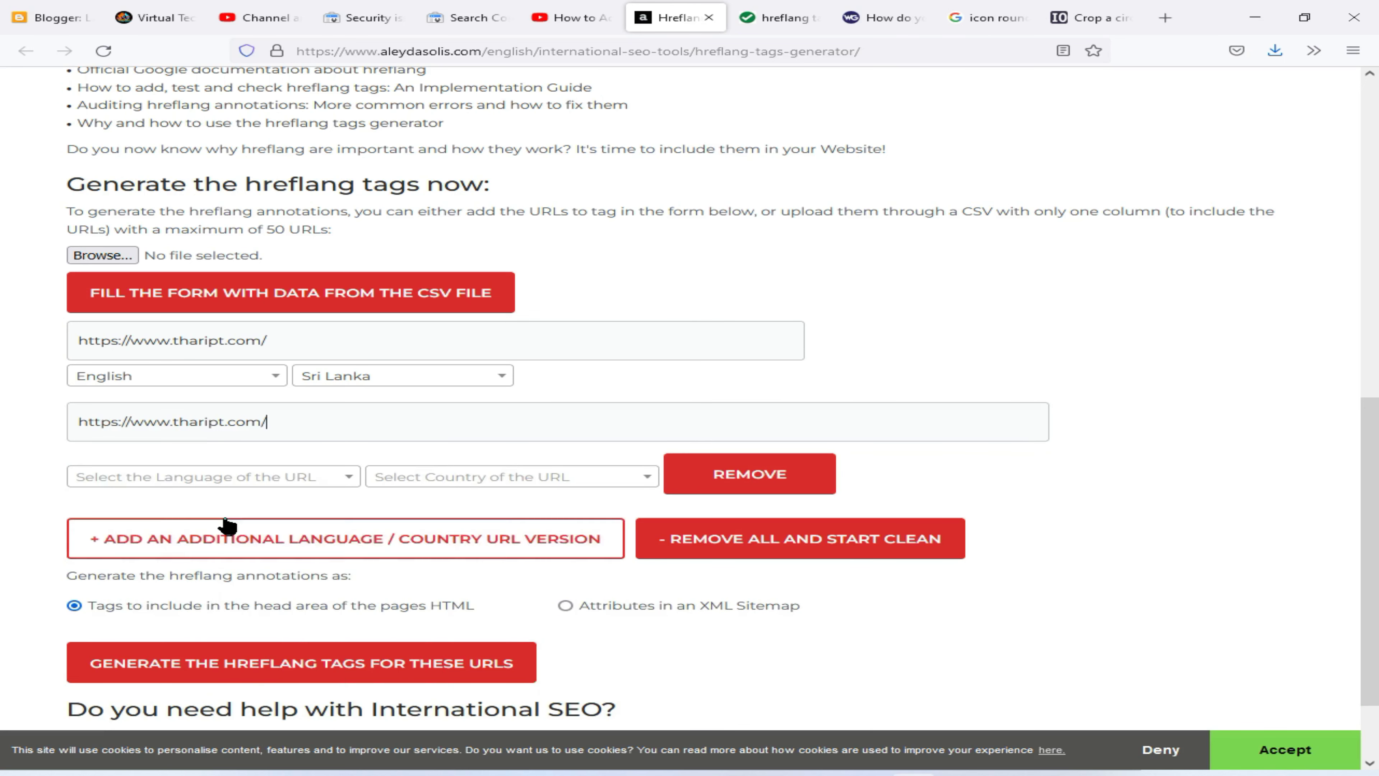
pyautogui.click(207, 489)
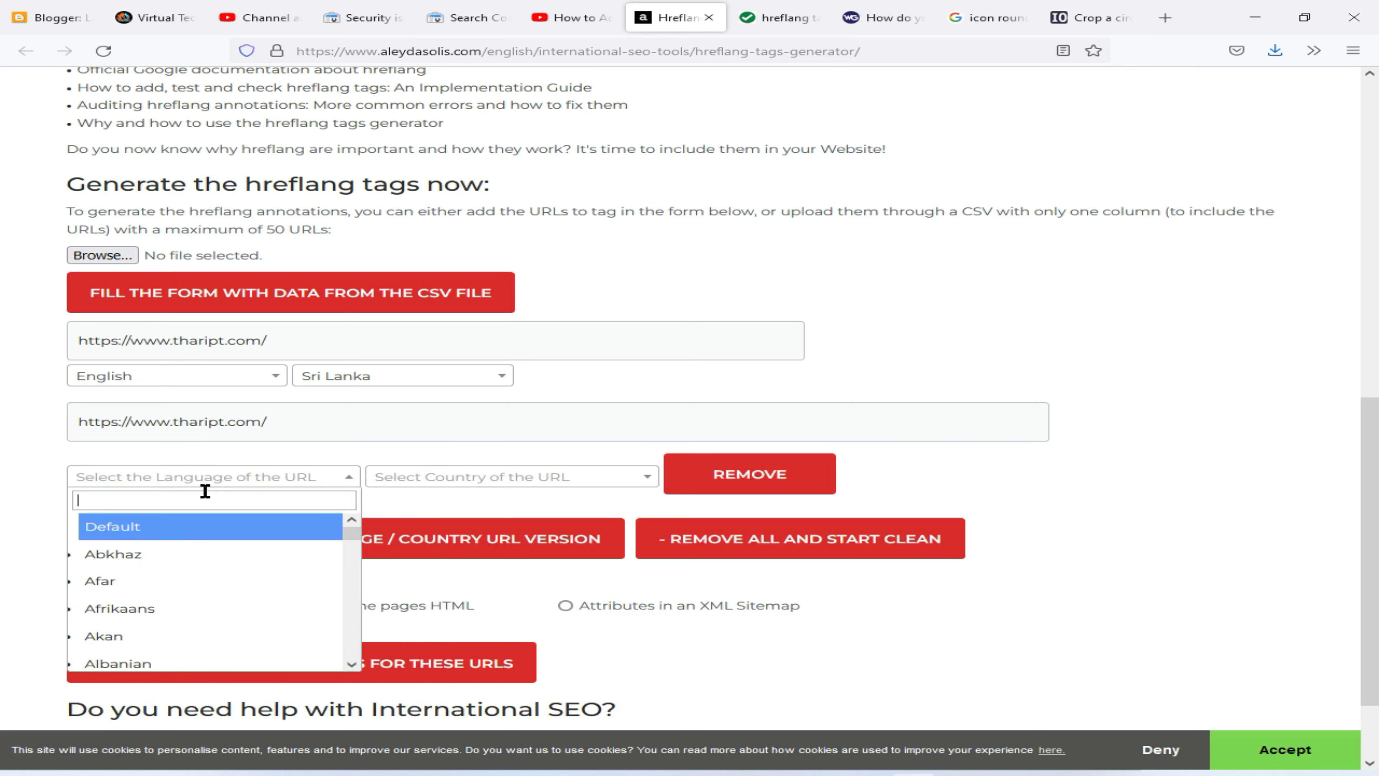
pyautogui.write('eng')
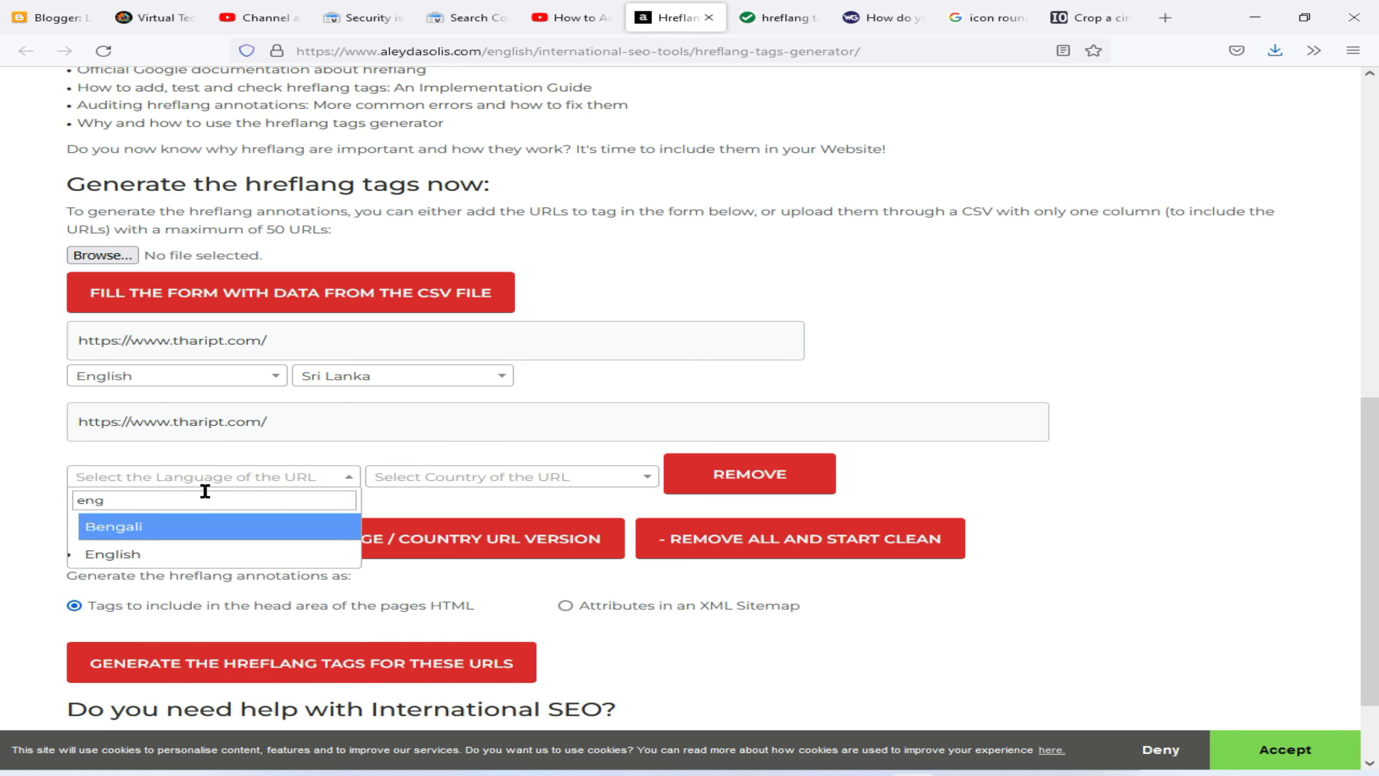
pyautogui.click(193, 554)
pyautogui.click(488, 477)
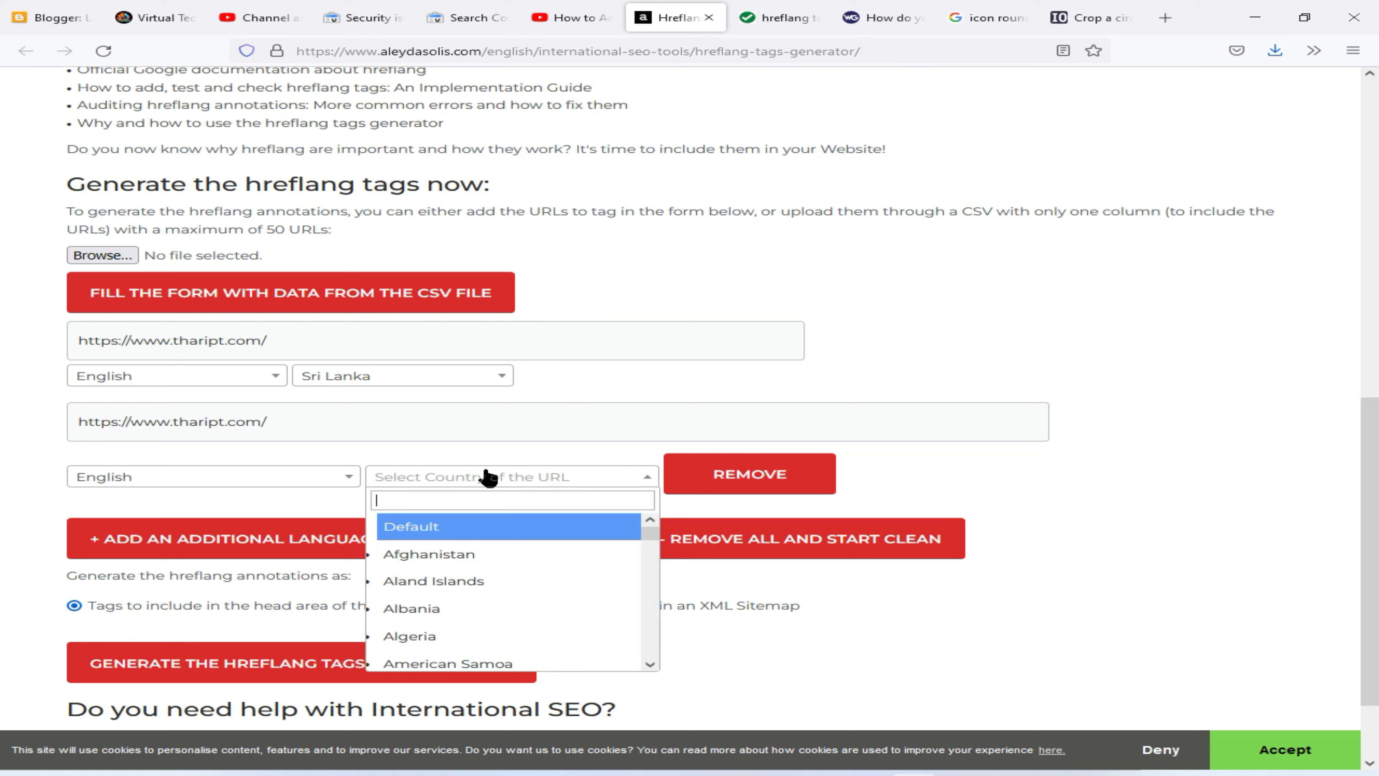
pyautogui.write('indi')
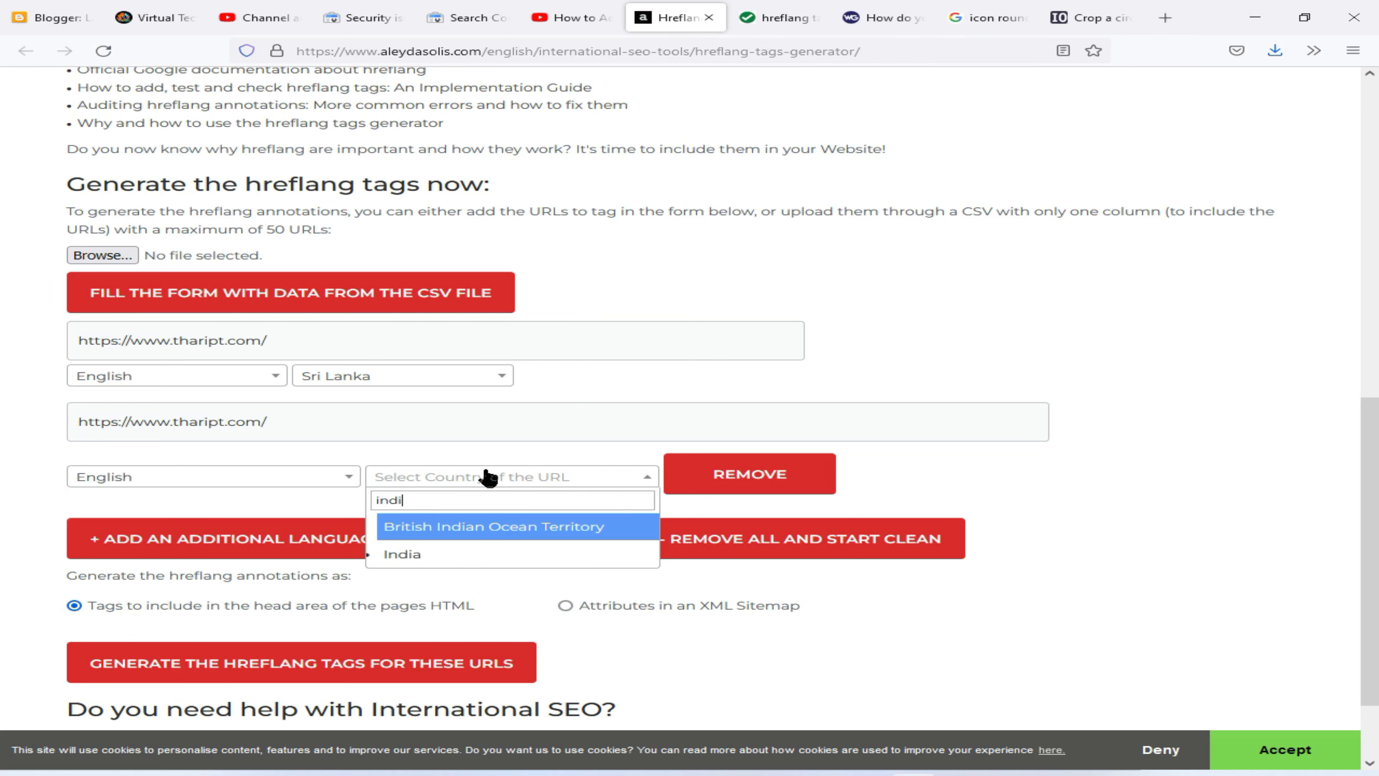
pyautogui.click(516, 559)
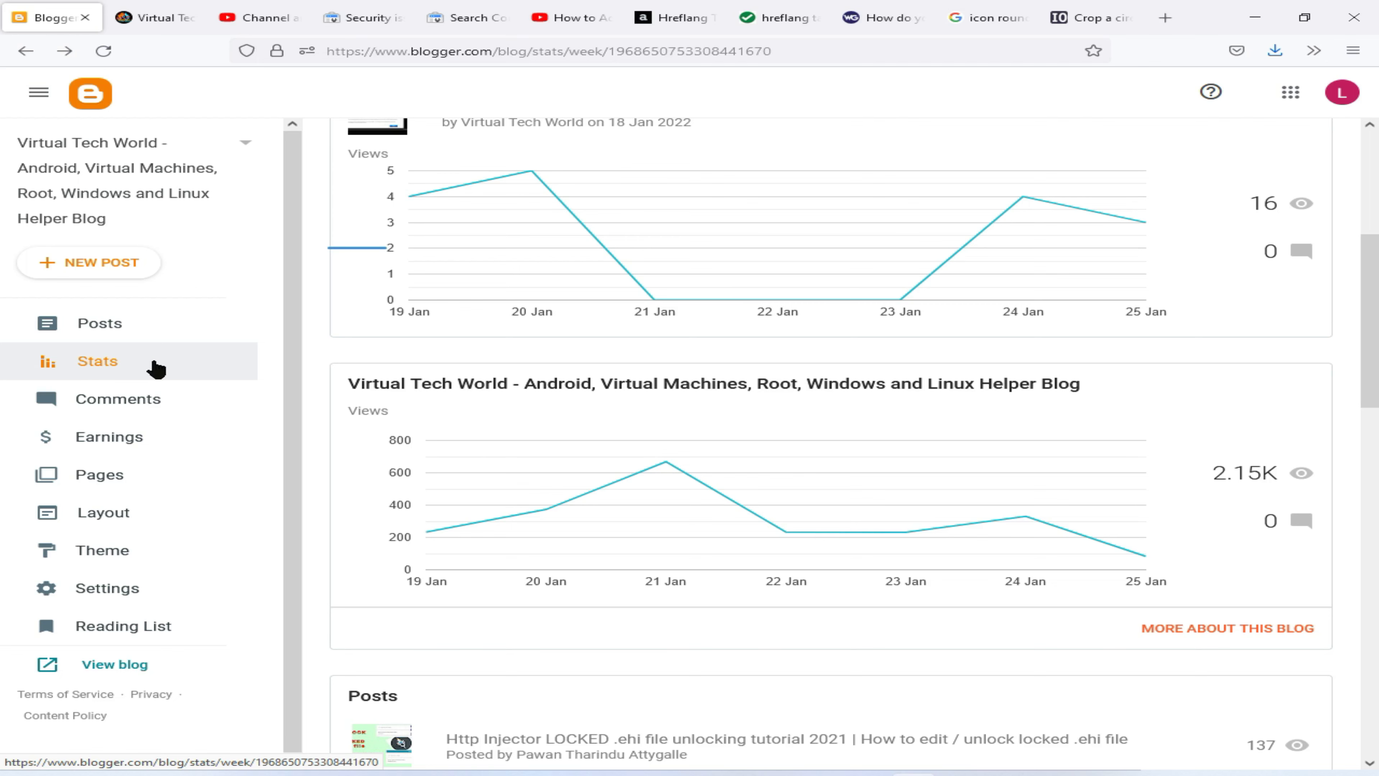
# Open the blog's detailed stats and copy Indonesia, the top visitor country with 419 views
pyautogui.scroll(-5, 539, 483)
pyautogui.scroll(5, 1200, 469)
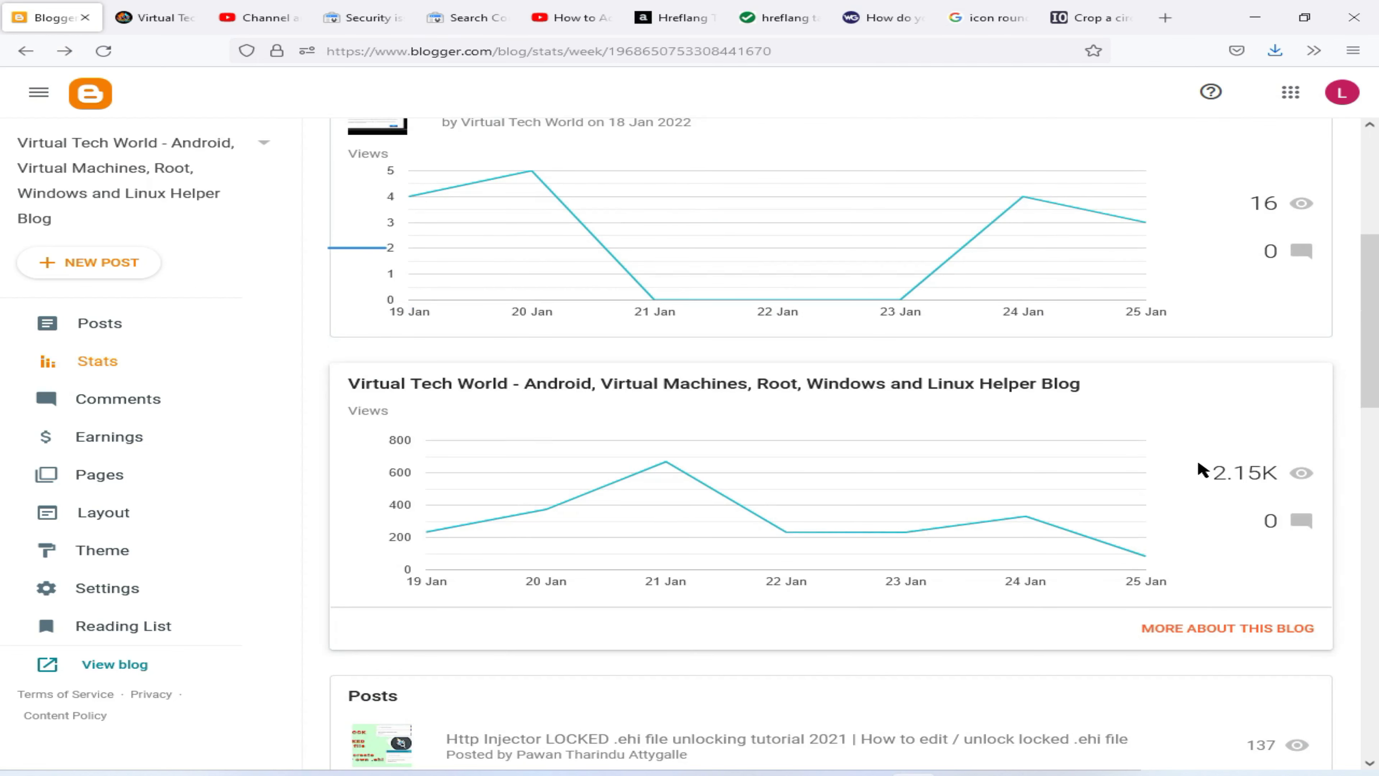
pyautogui.click(1249, 631)
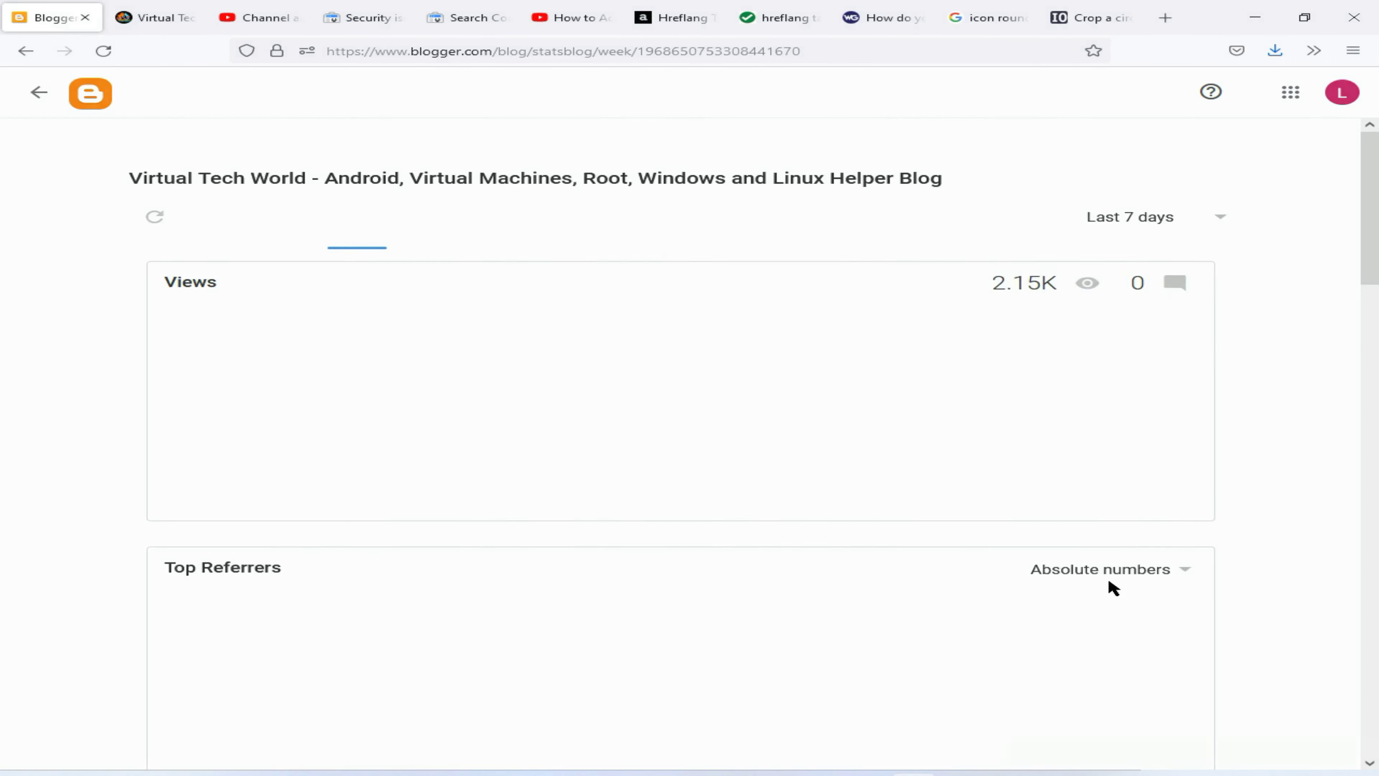
pyautogui.scroll(-10, 879, 552)
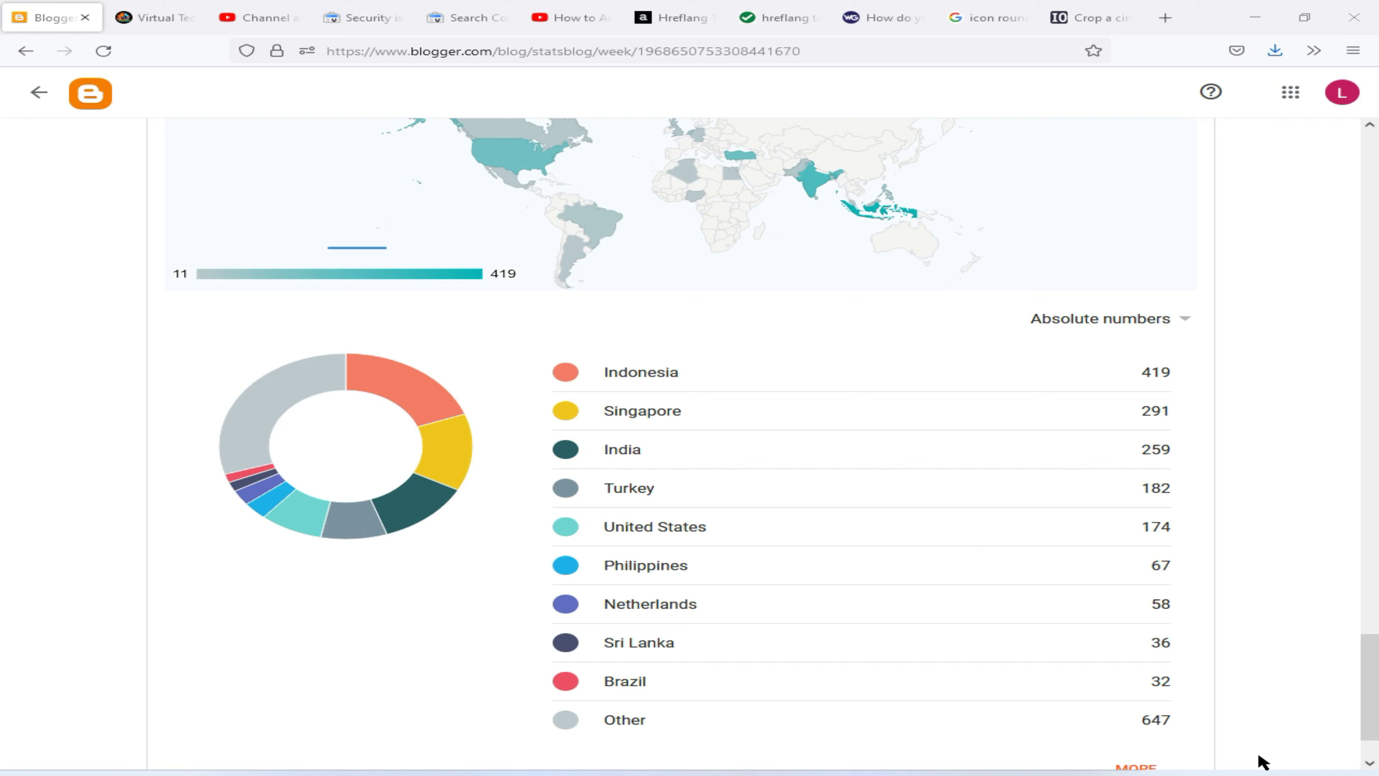
pyautogui.moveTo(596, 373); pyautogui.dragTo(684, 373)
pyautogui.rightClick(661, 371)
pyautogui.click(693, 388)
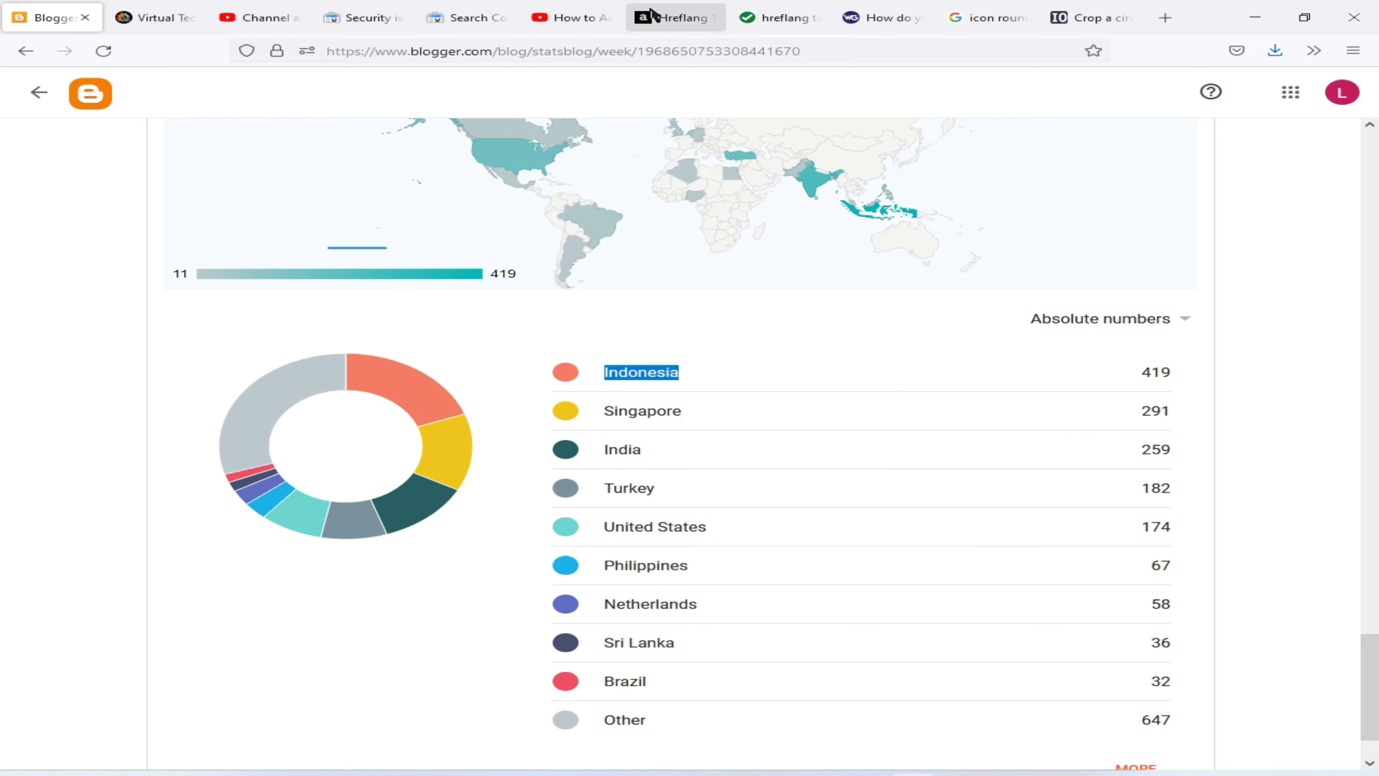
# Set the third row's language to English and its country to the pasted Indonesia
pyautogui.click(673, 18)
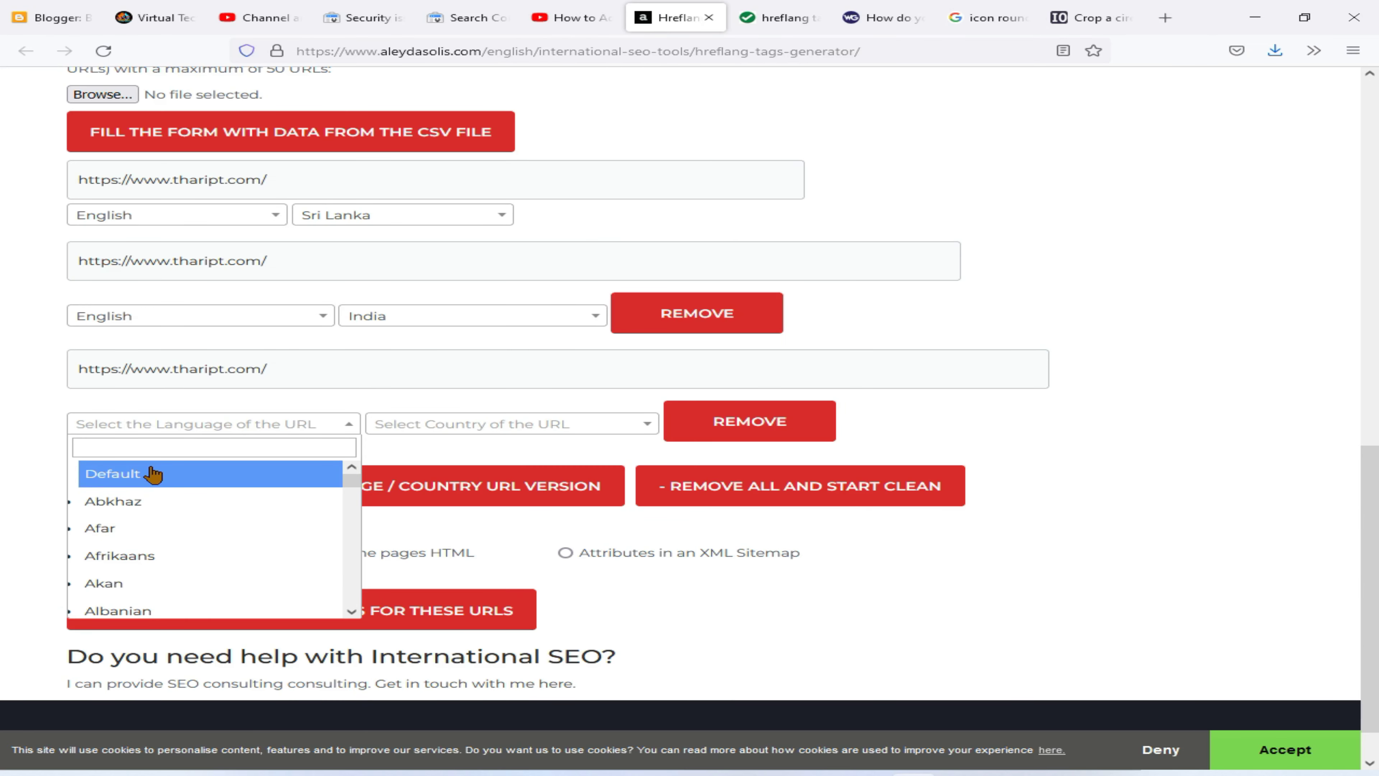
pyautogui.write('en')
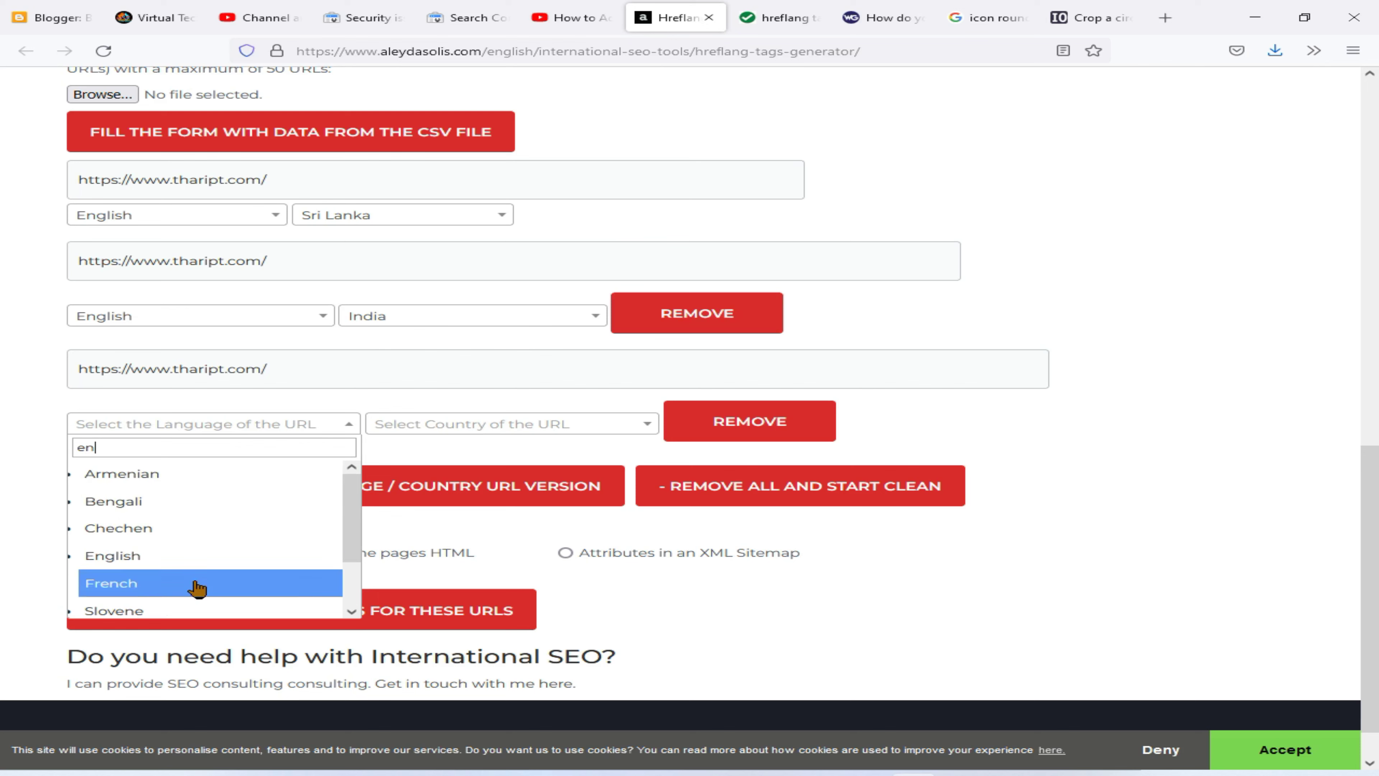
pyautogui.click(178, 556)
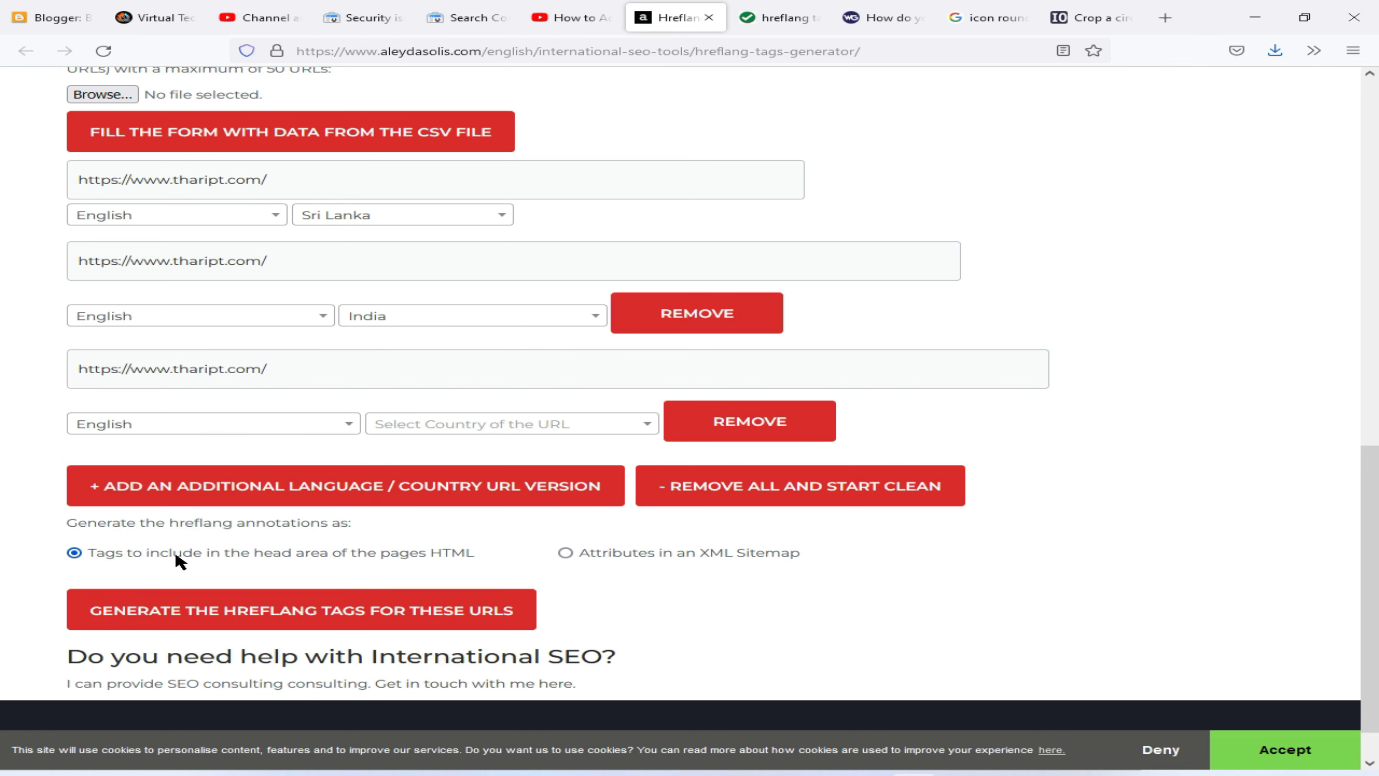
pyautogui.rightClick(410, 426)
pyautogui.click(410, 426)
pyautogui.click(412, 428)
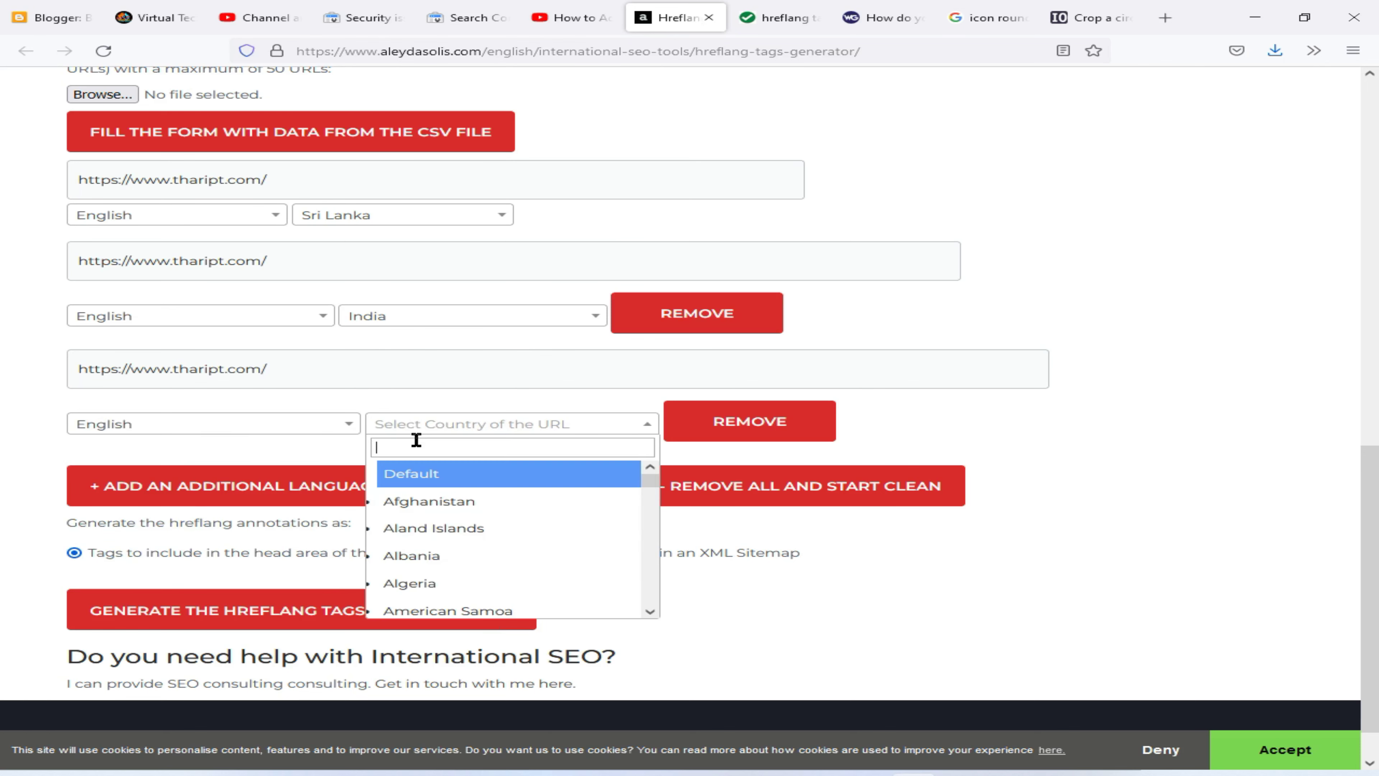
pyautogui.rightClick(415, 443)
pyautogui.click(477, 557)
pyautogui.click(431, 477)
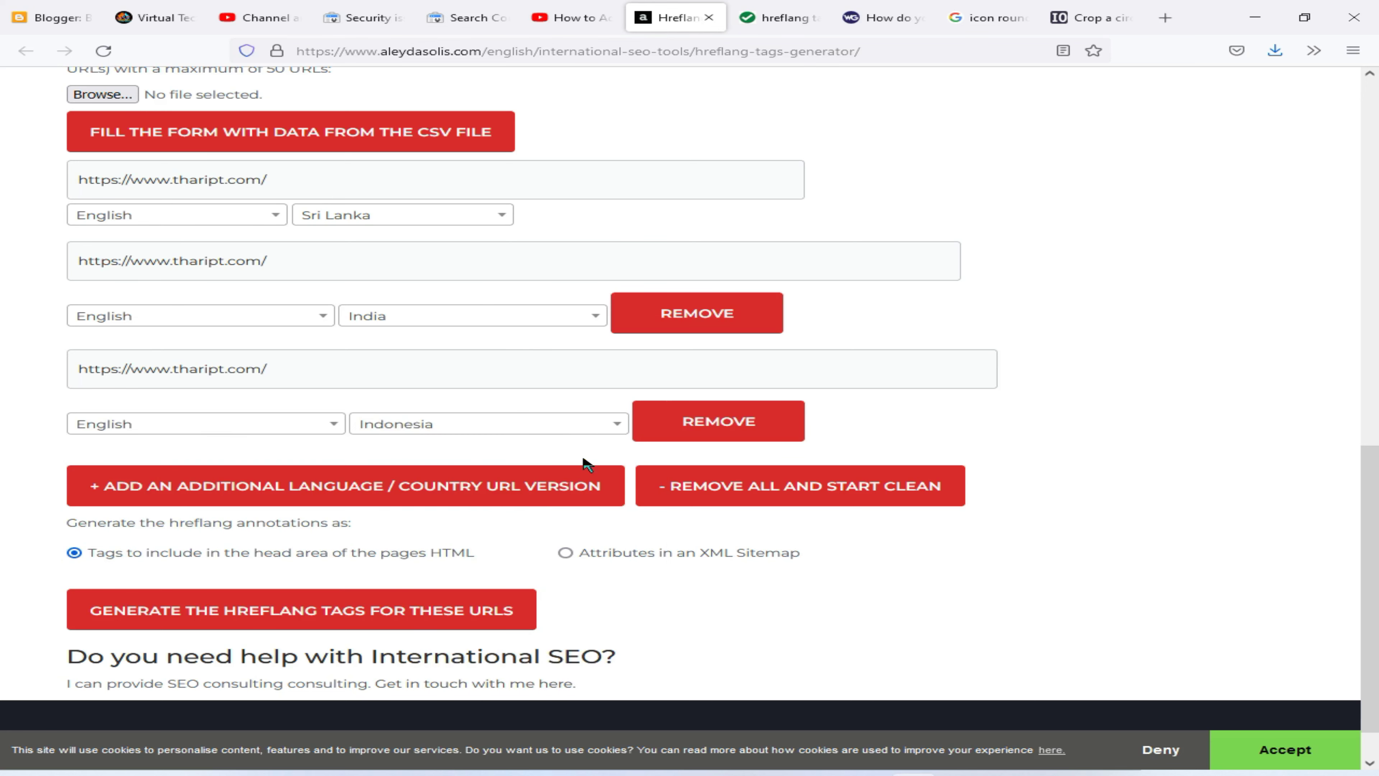
# Add a fourth URL row and copy Singapore from Blogger's visitor-country list
pyautogui.click(295, 492)
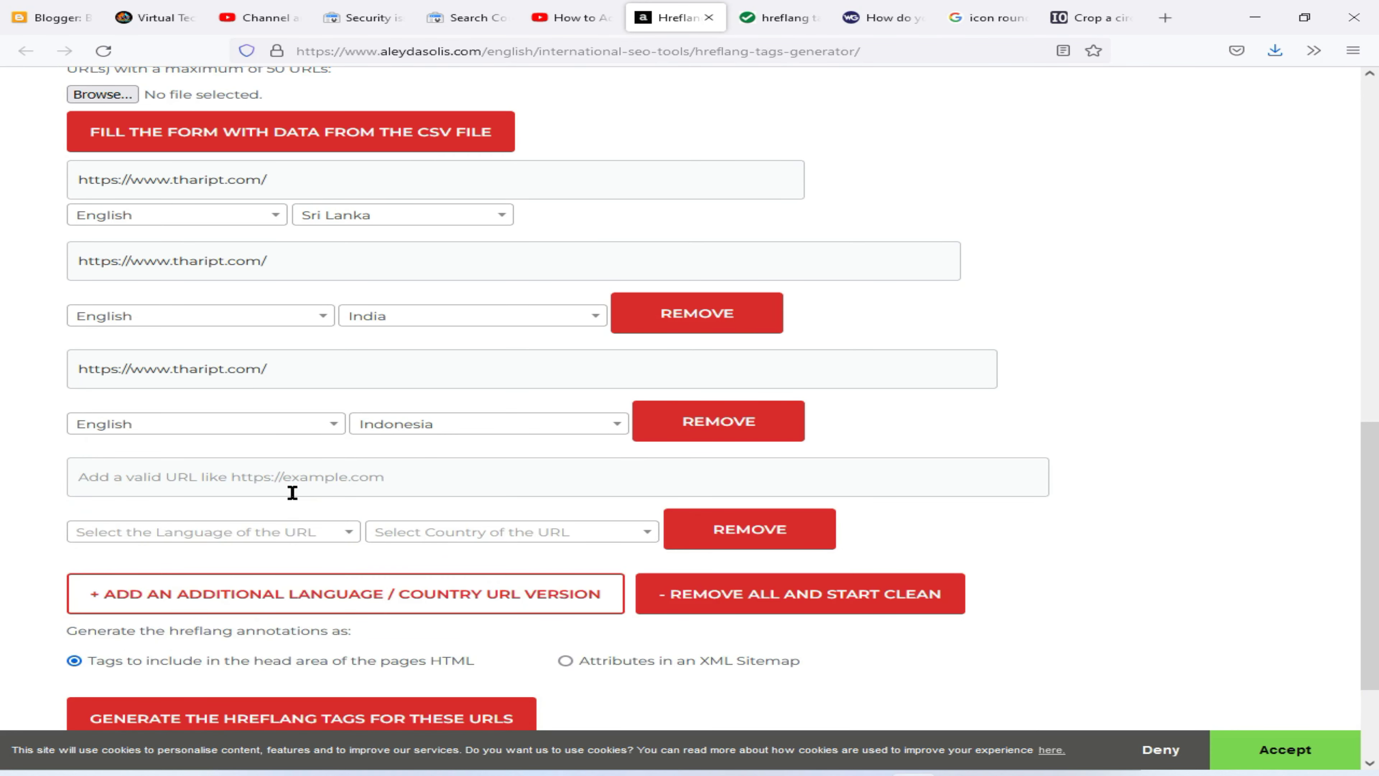
pyautogui.click(51, 17)
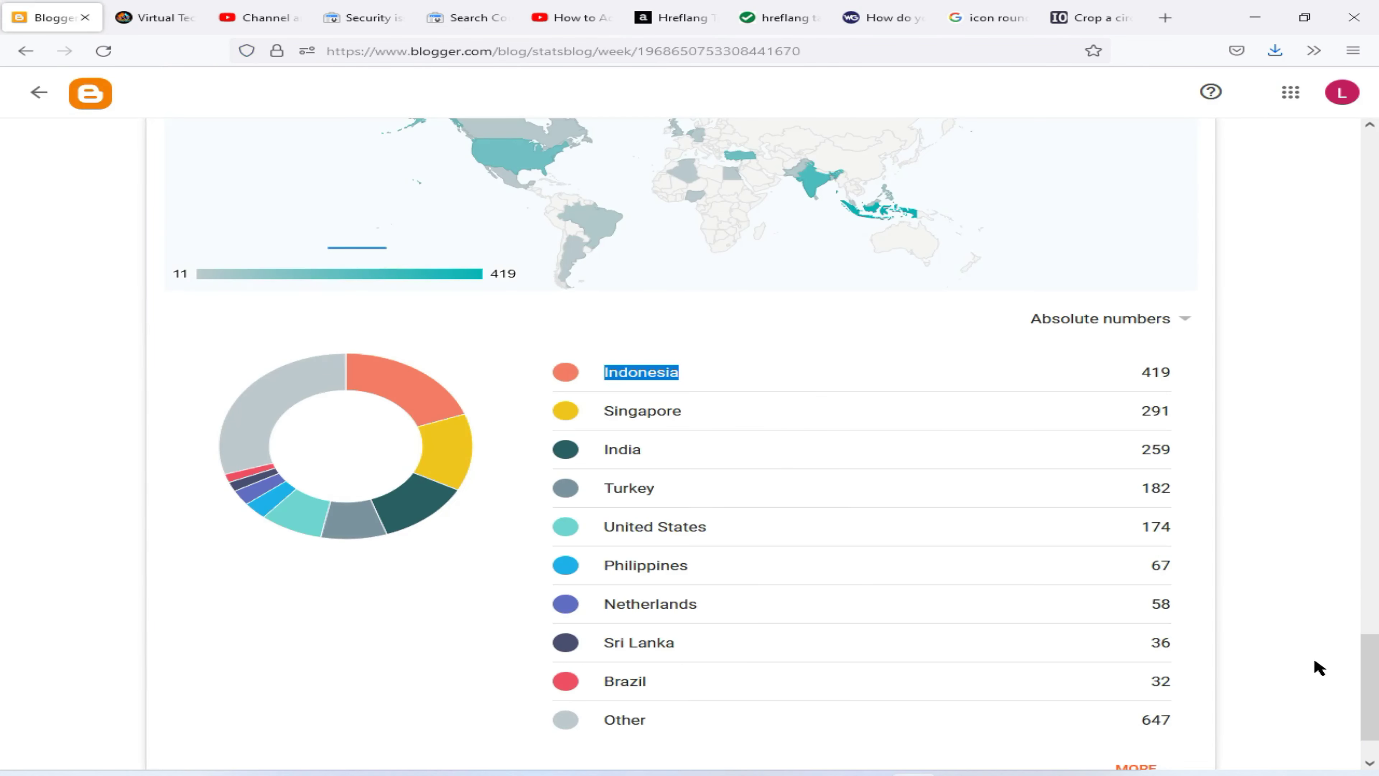
pyautogui.moveTo(606, 411); pyautogui.dragTo(685, 415)
pyautogui.rightClick(688, 422)
pyautogui.click(698, 435)
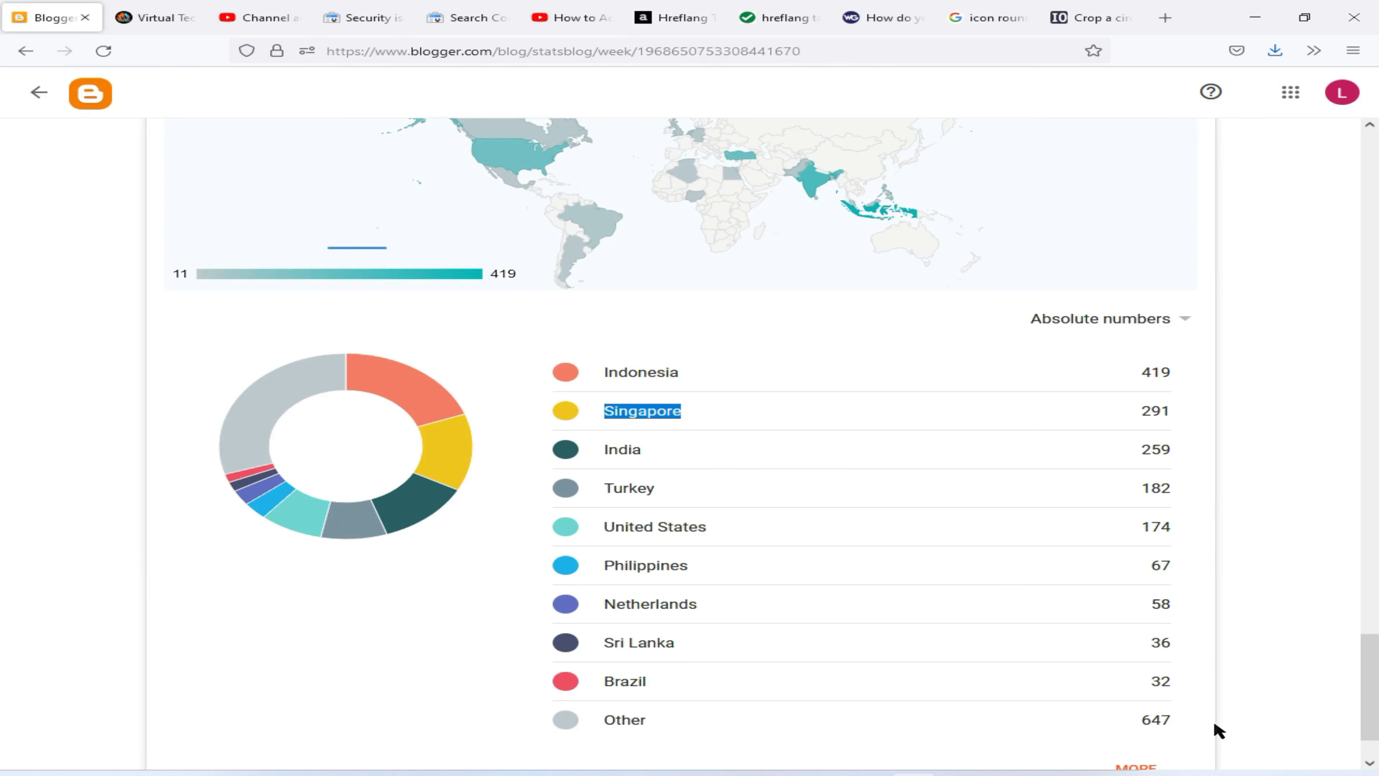
# Expand Blogger's visitor-country list with MORE to reveal additional countries
pyautogui.click(1136, 766)
pyautogui.scroll(-5, 1228, 727)
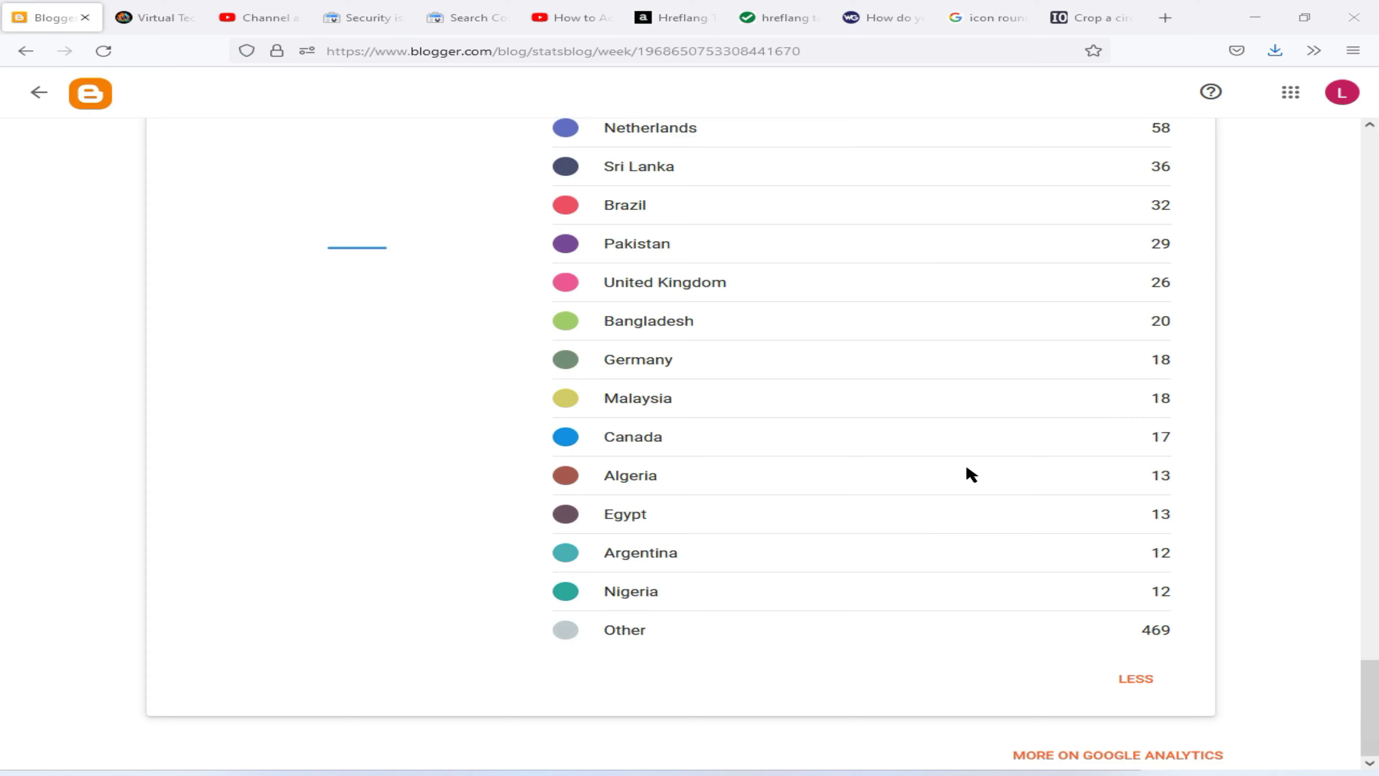
pyautogui.scroll(5, 598, 292)
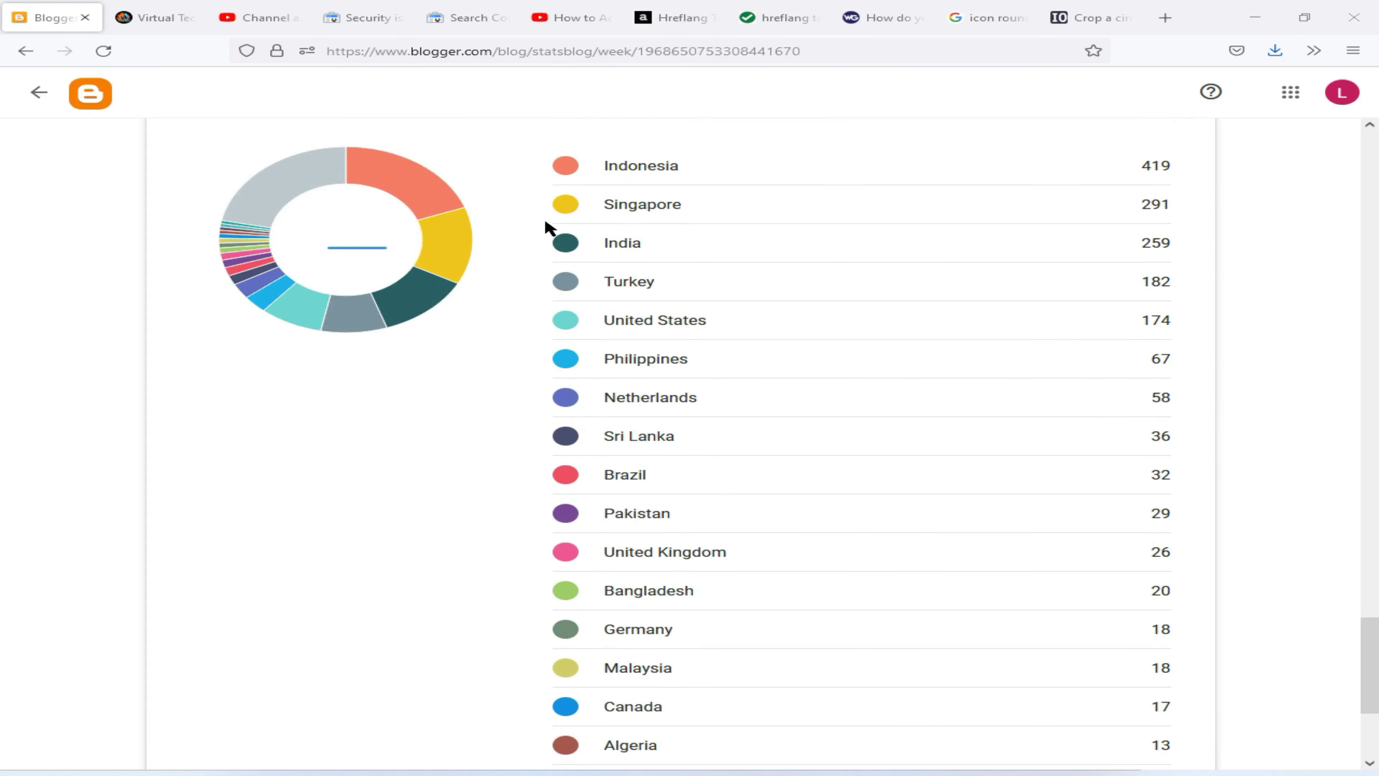
pyautogui.scroll(5, 564, 196)
pyautogui.scroll(-6, 575, 241)
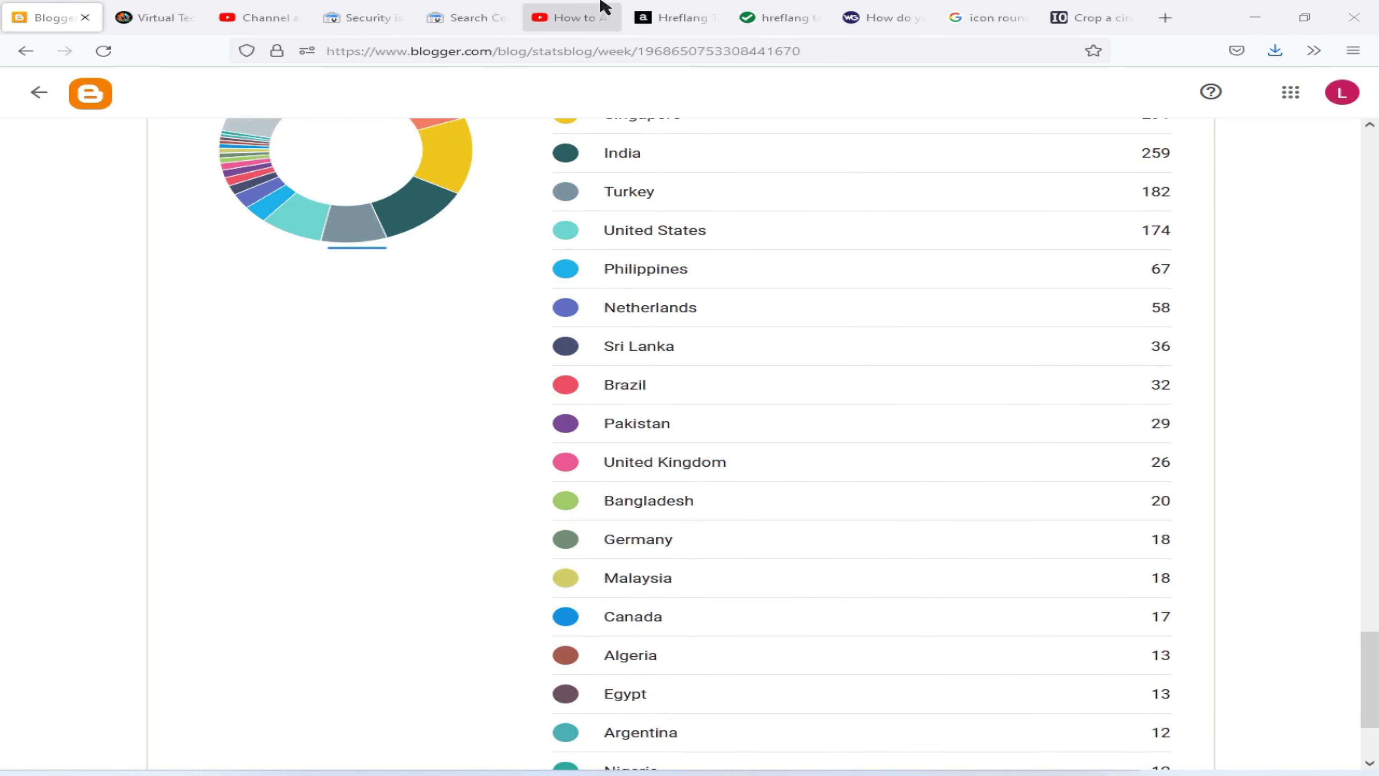
pyautogui.click(673, 15)
# Generate the hreflang tags for all English-country rows, en-lk through en-ng
pyautogui.scroll(-6, 478, 293)
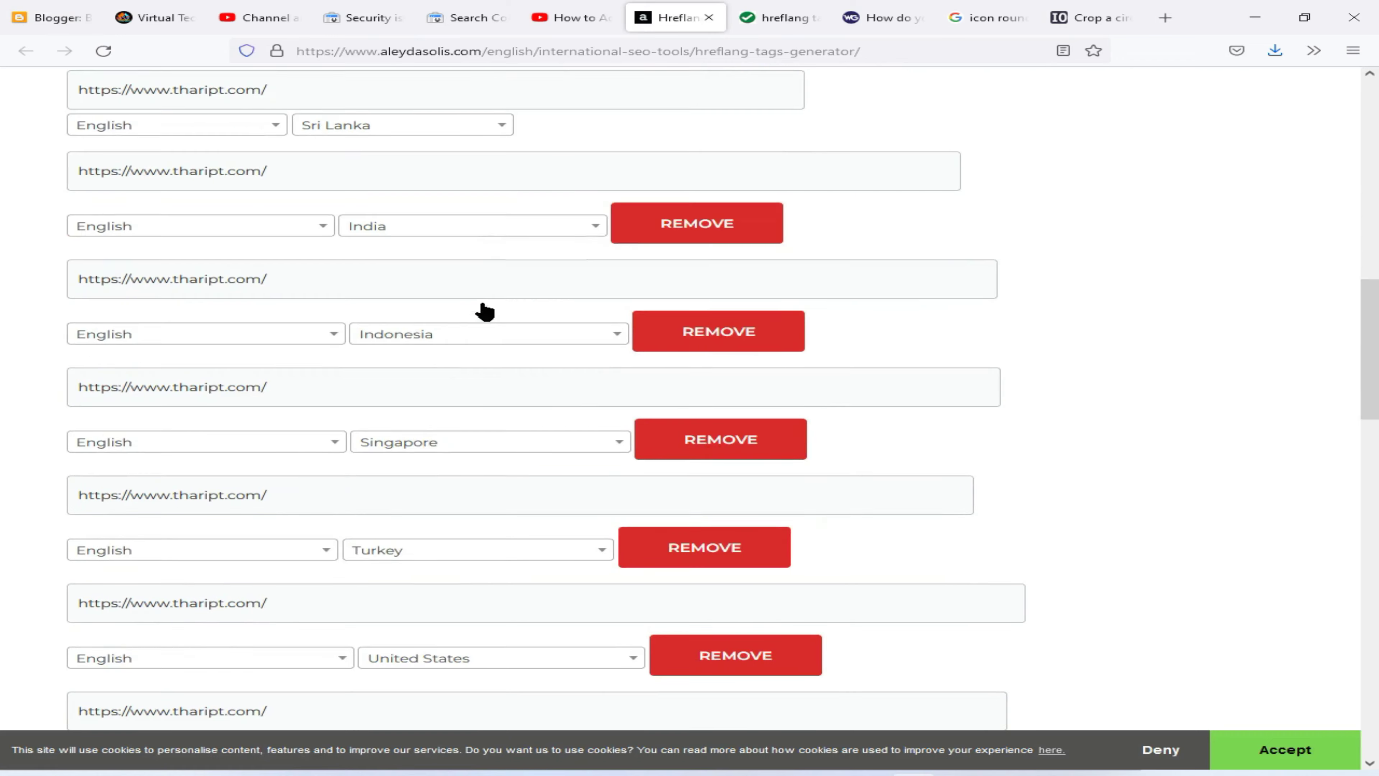
pyautogui.scroll(-18, 484, 311)
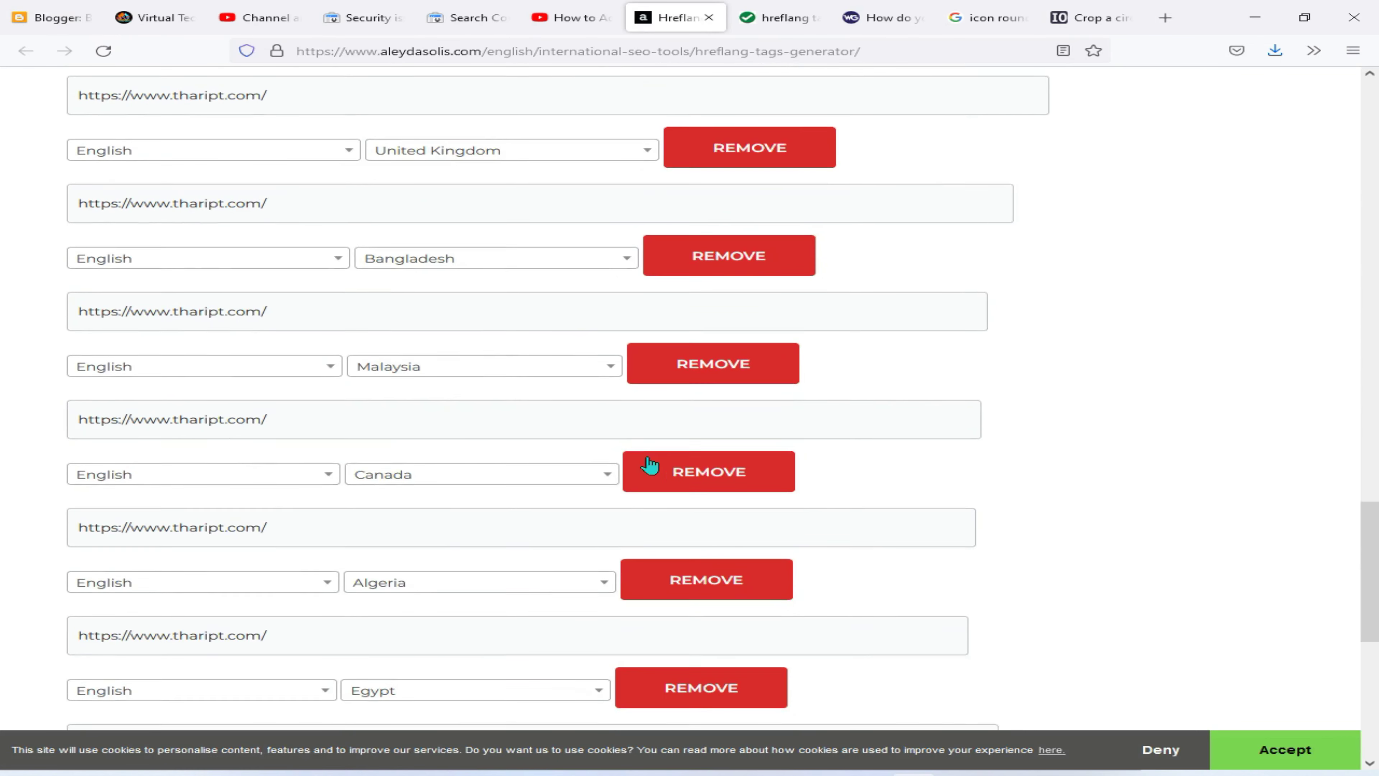
pyautogui.scroll(-9, 651, 464)
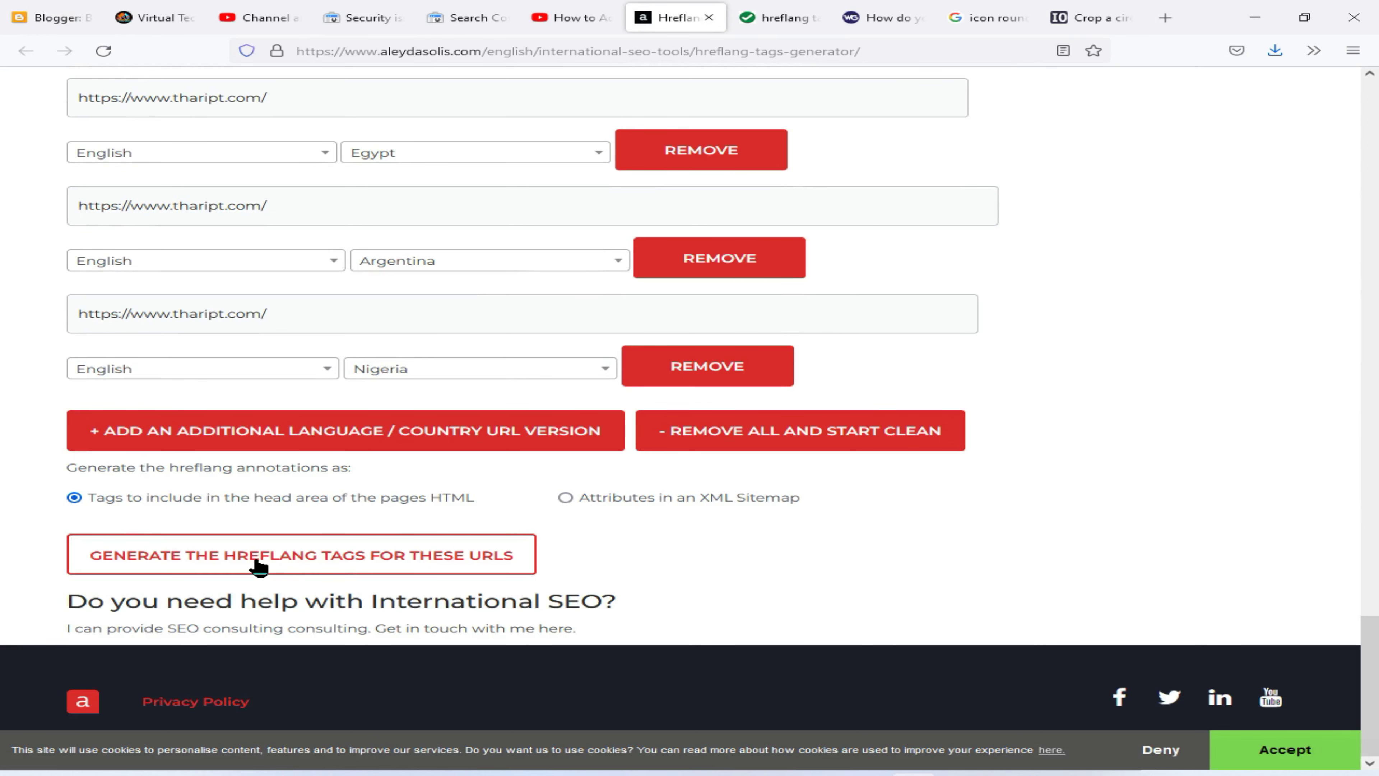
pyautogui.click(169, 568)
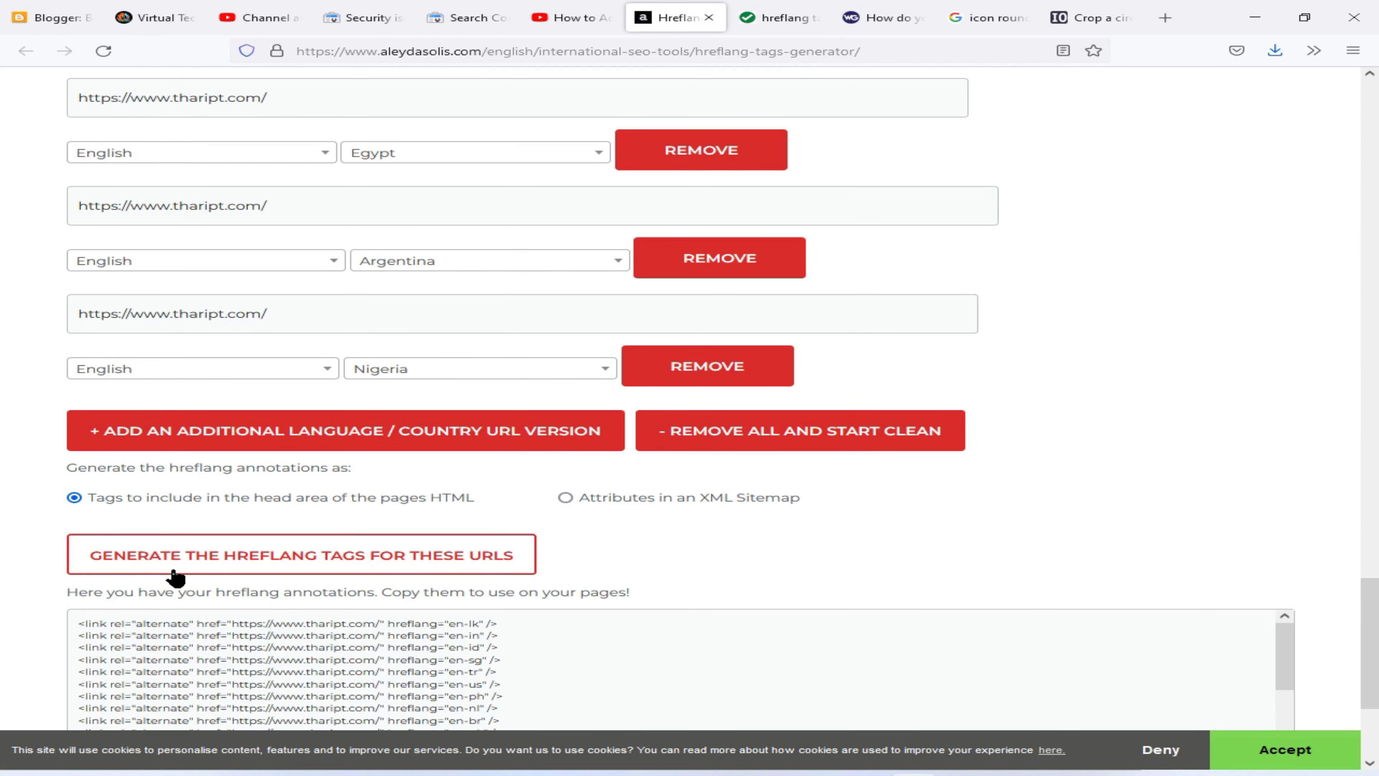
# Copy the generated hreflang tags code to the clipboard
pyautogui.scroll(-3, 261, 560)
pyautogui.scroll(-2, 242, 555)
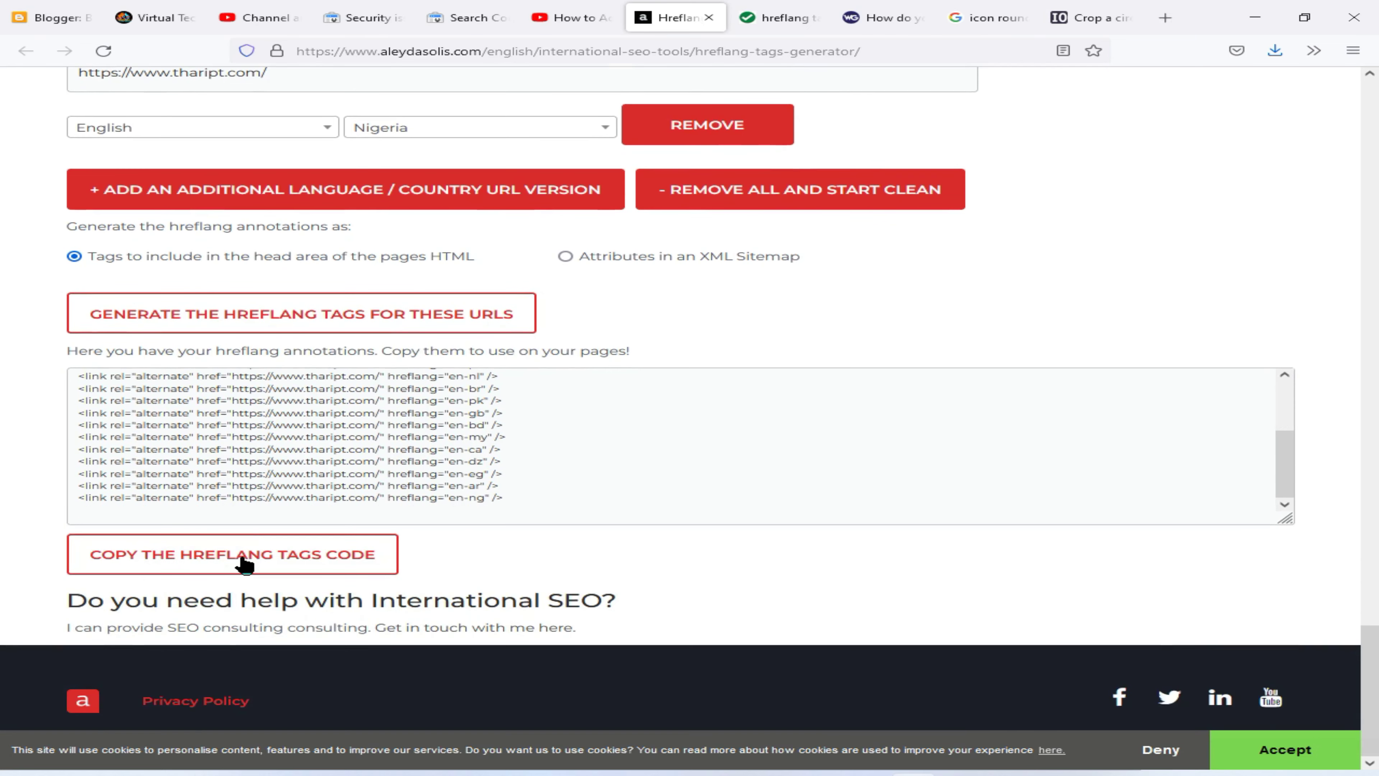
pyautogui.scroll(2, 240, 562)
pyautogui.scroll(-2, 253, 545)
pyautogui.click(209, 564)
pyautogui.scroll(3, 257, 439)
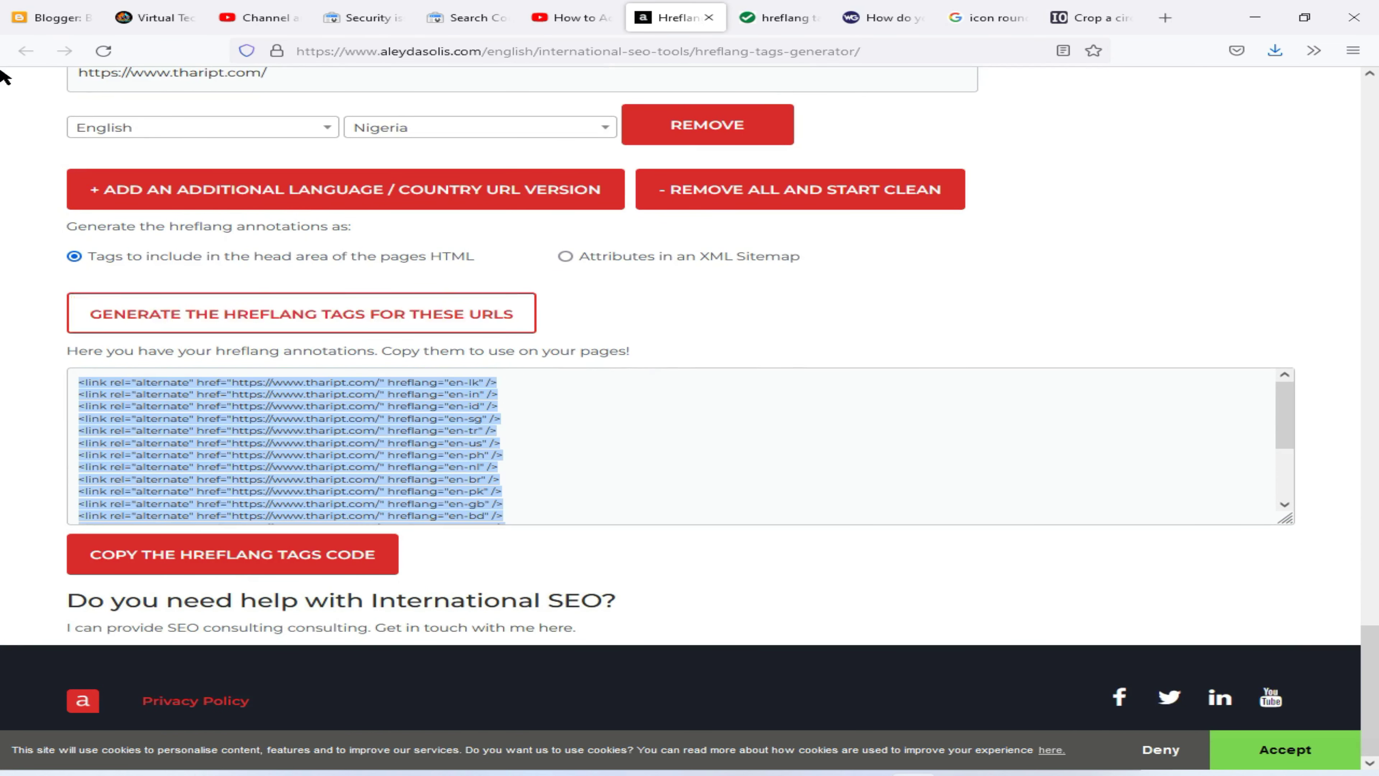
pyautogui.click(16, 8)
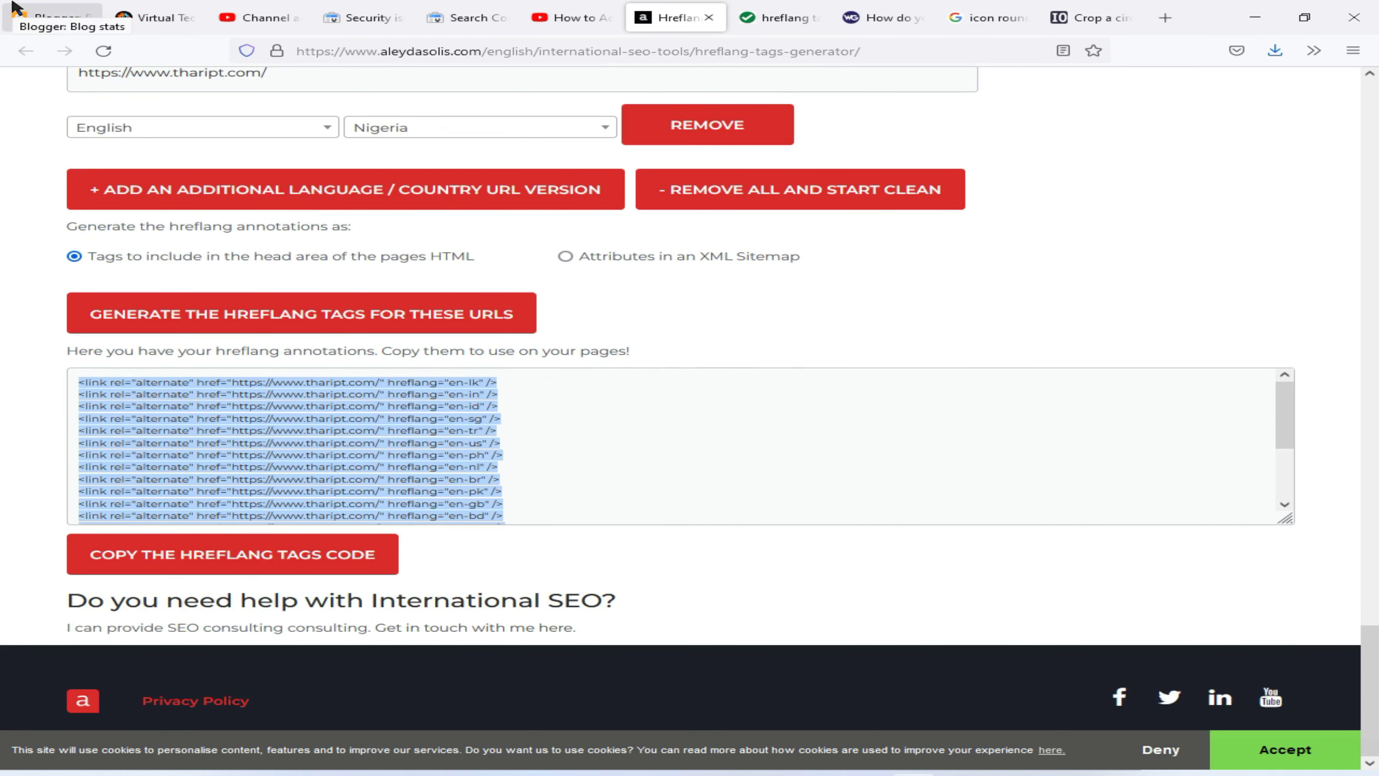
# Leave the country stats and go to the blog's Theme settings page
pyautogui.click(38, 92)
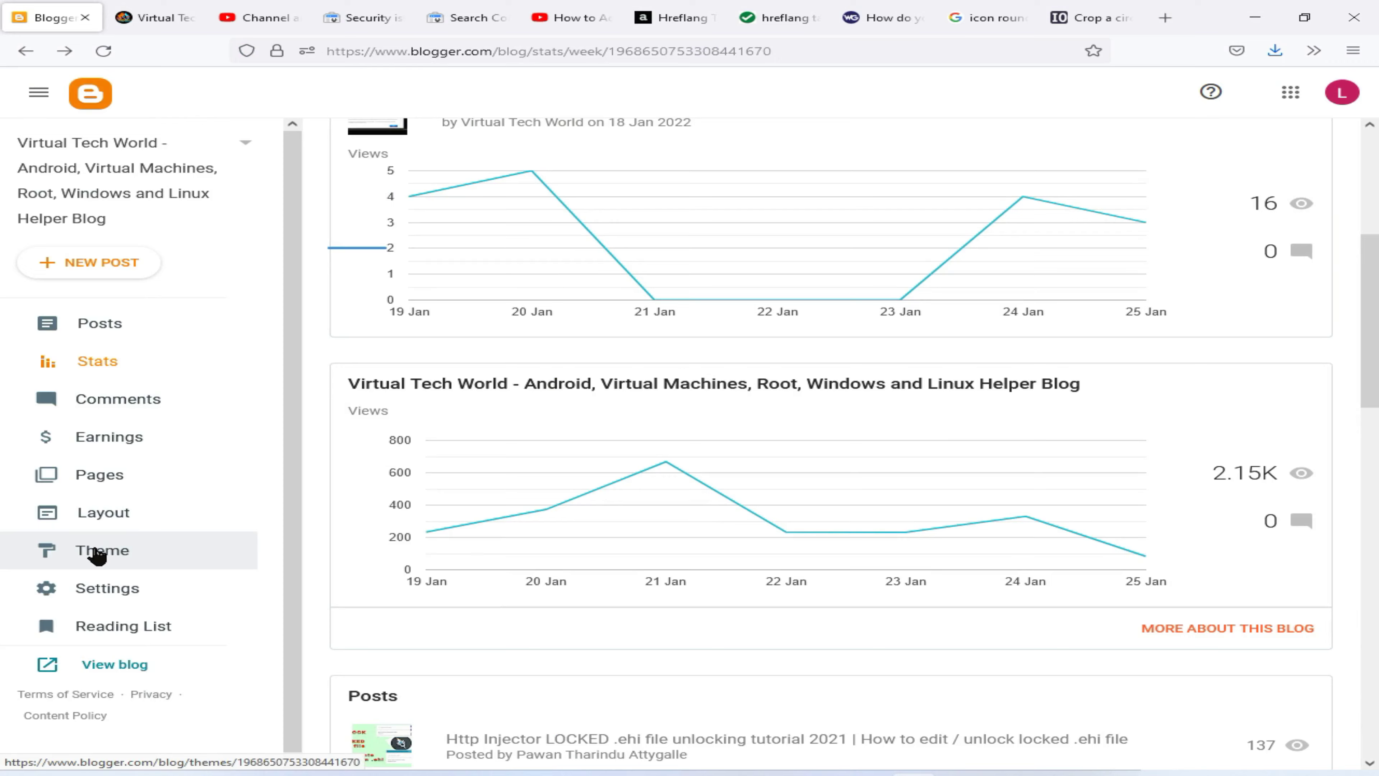
pyautogui.click(122, 551)
pyautogui.scroll(-20, 655, 367)
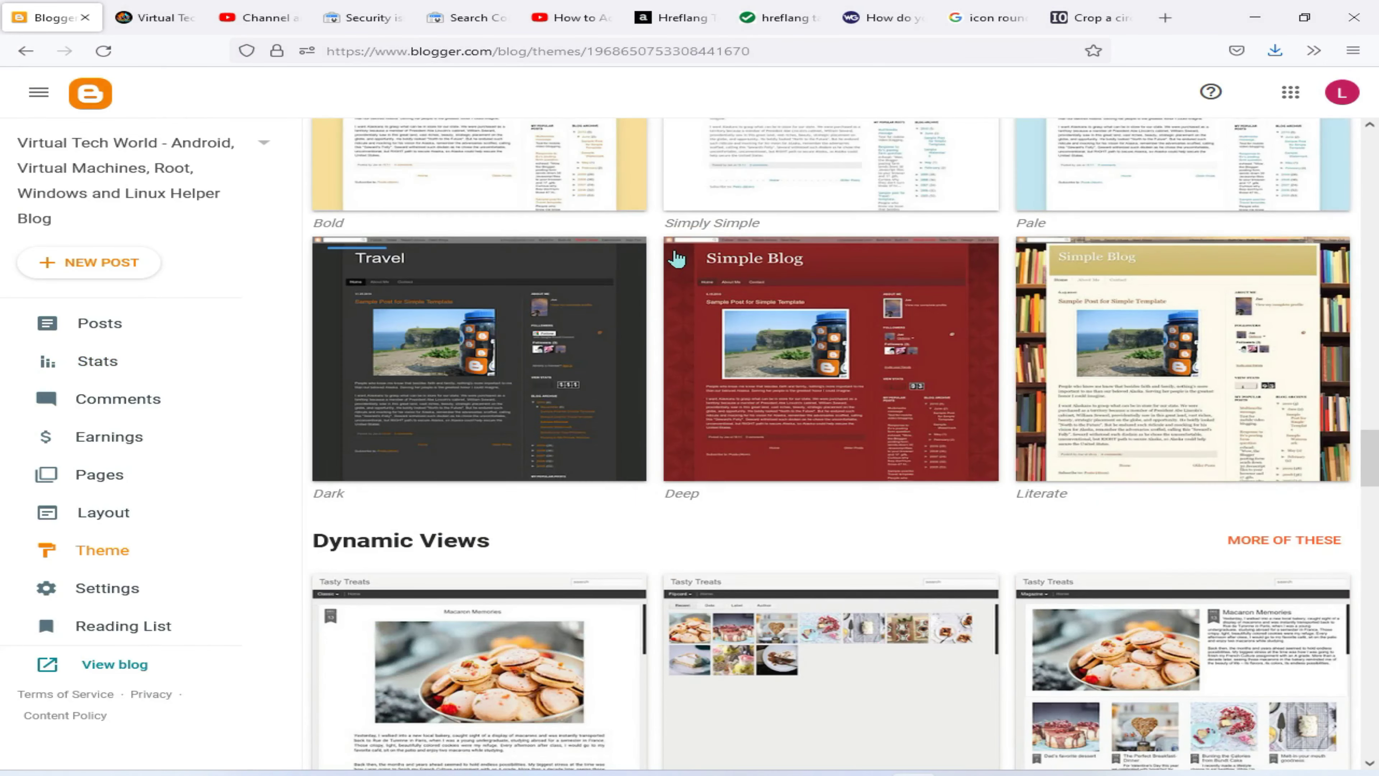
pyautogui.scroll(10, 578, 431)
pyautogui.scroll(8, 612, 403)
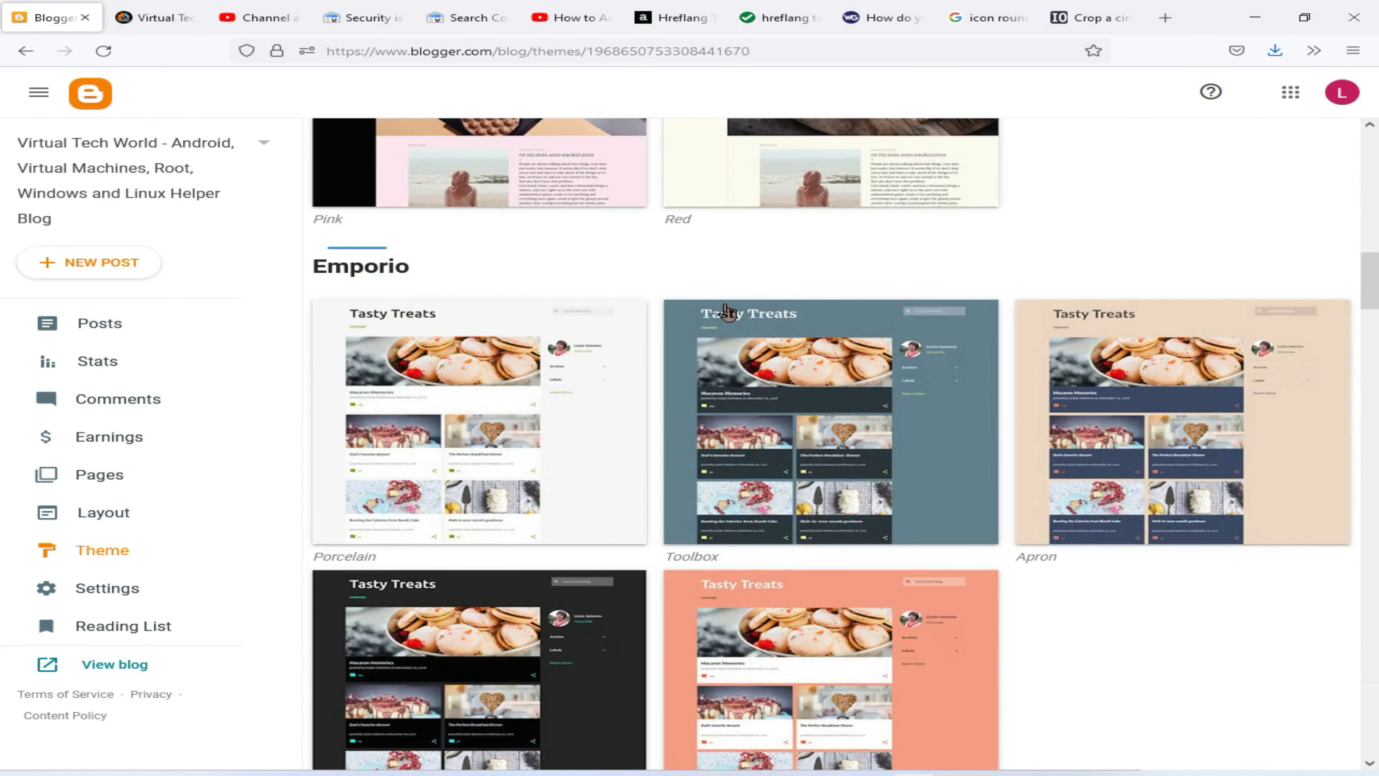
pyautogui.scroll(15, 727, 312)
# Back up the current theme as an XML file to disk and open Edit HTML
pyautogui.click(730, 239)
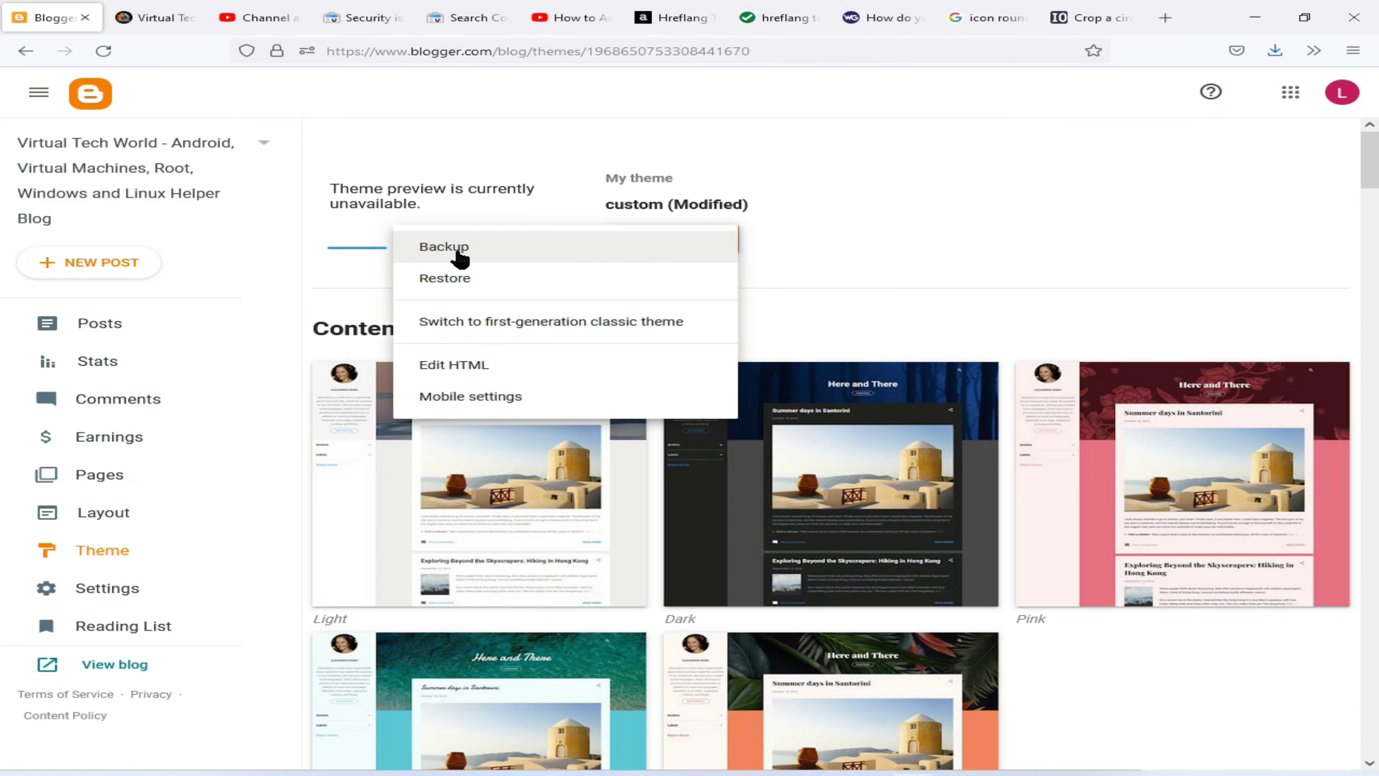
pyautogui.click(460, 255)
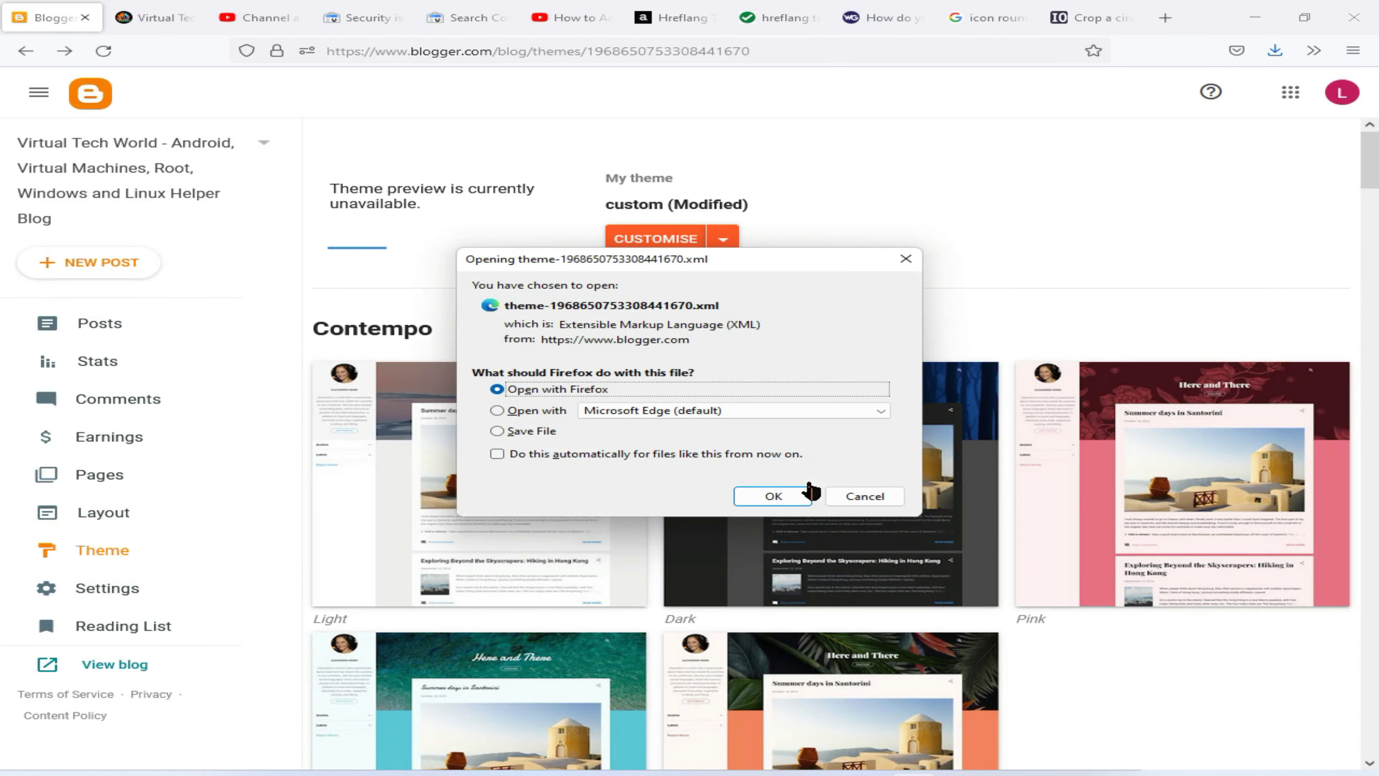
pyautogui.click(535, 433)
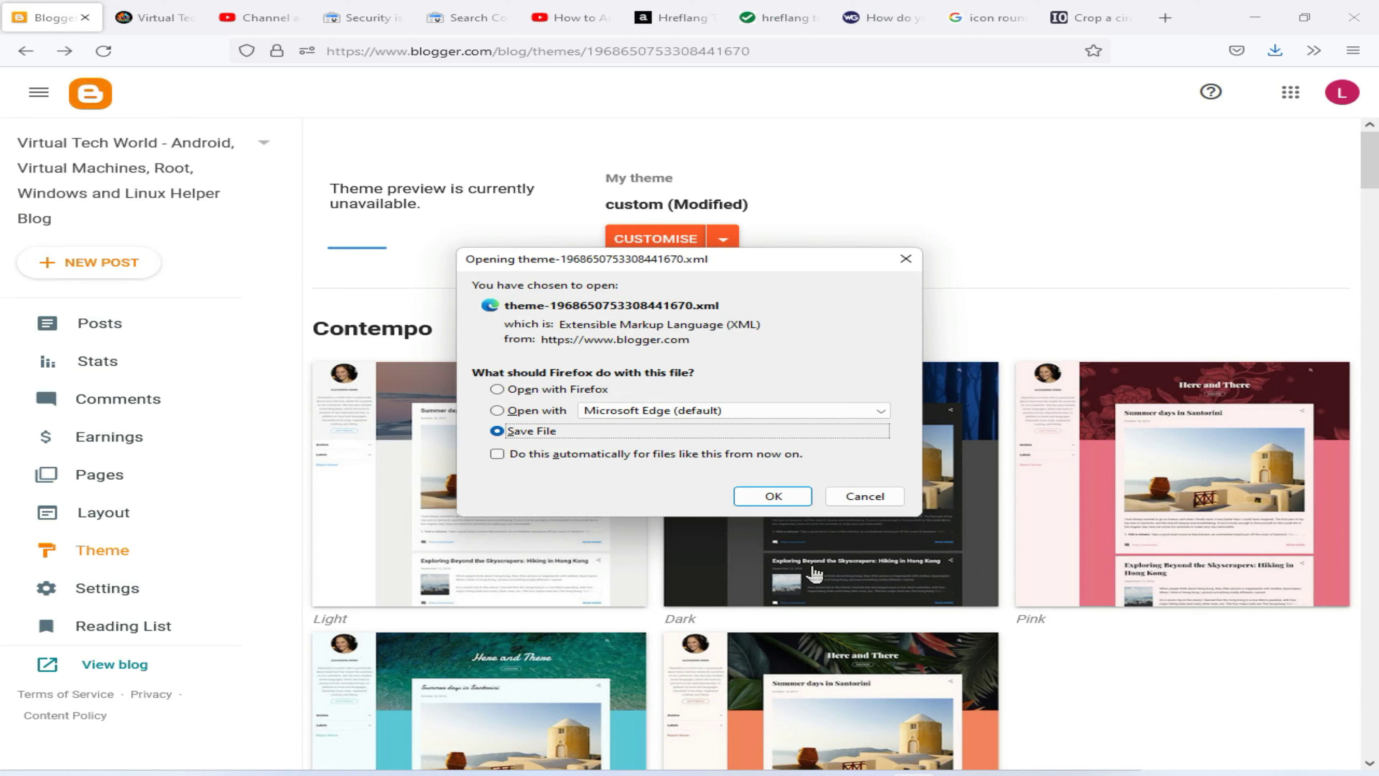
pyautogui.click(772, 497)
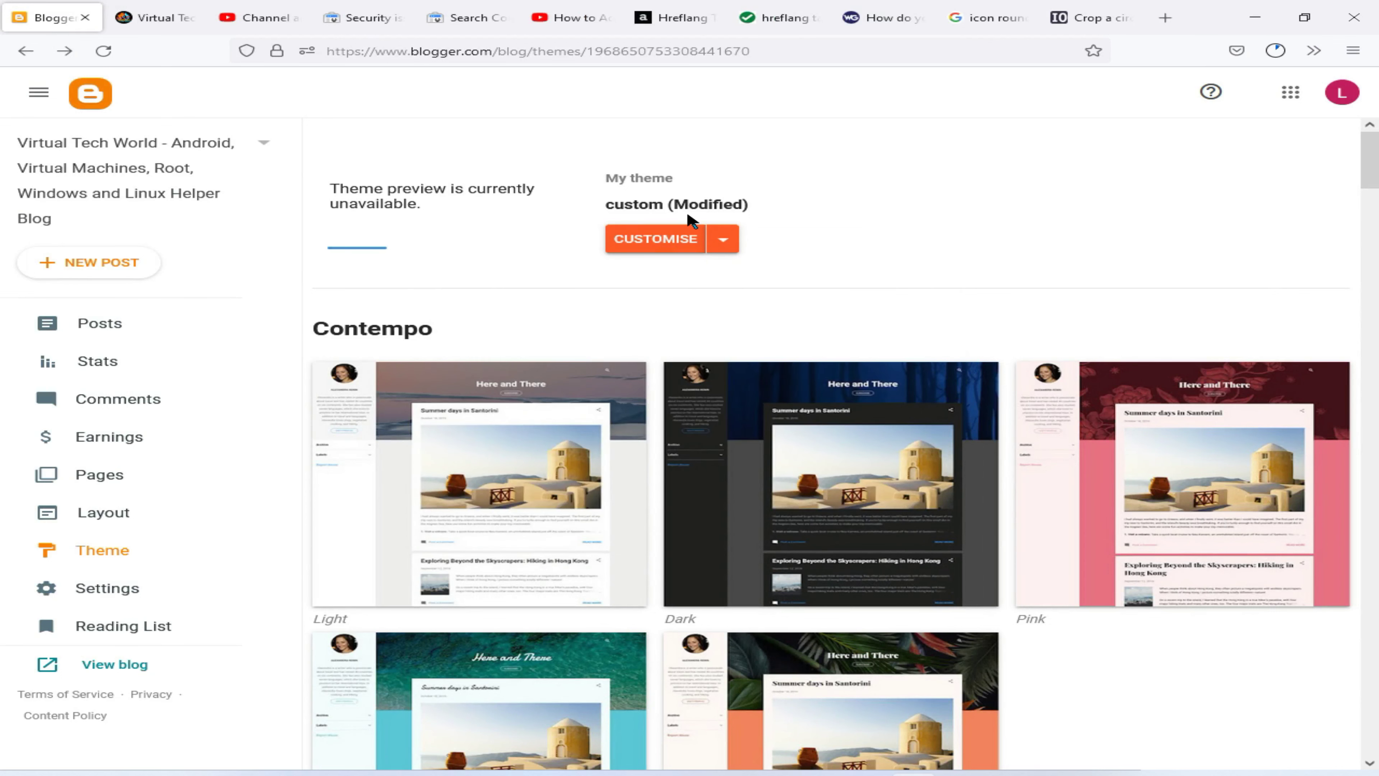
pyautogui.click(724, 242)
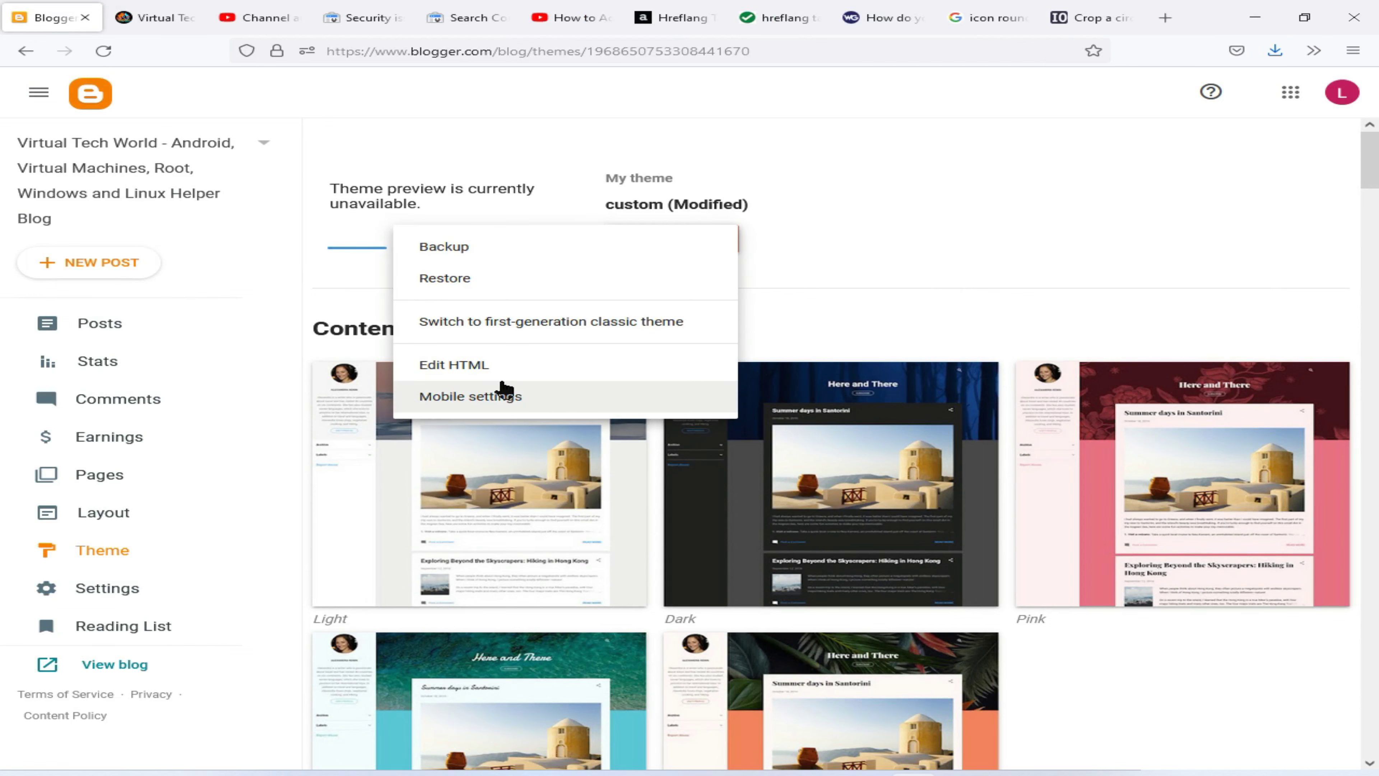
pyautogui.click(482, 365)
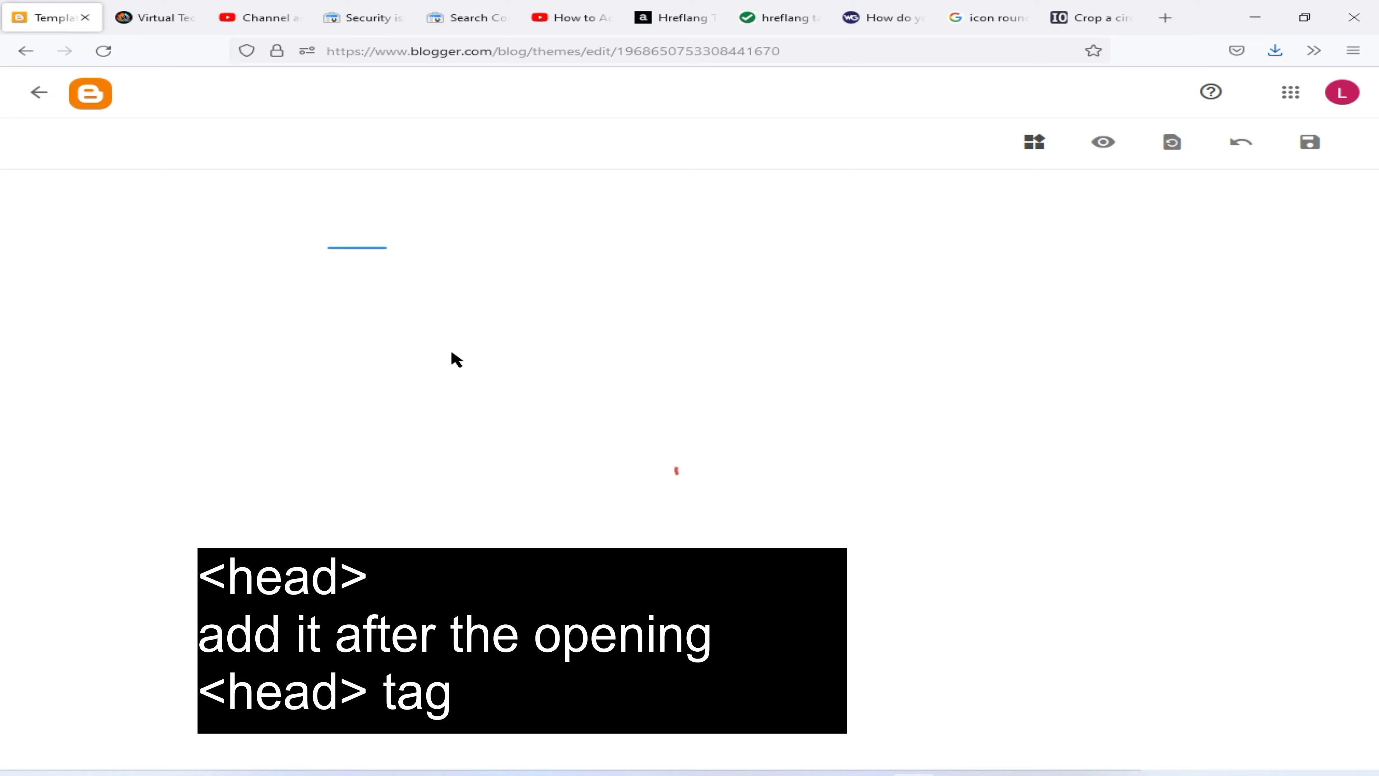
# Paste the eighteen hreflang link tags after the opening <head> tag, save, and return to Theme
pyautogui.scroll(-3, 360, 391)
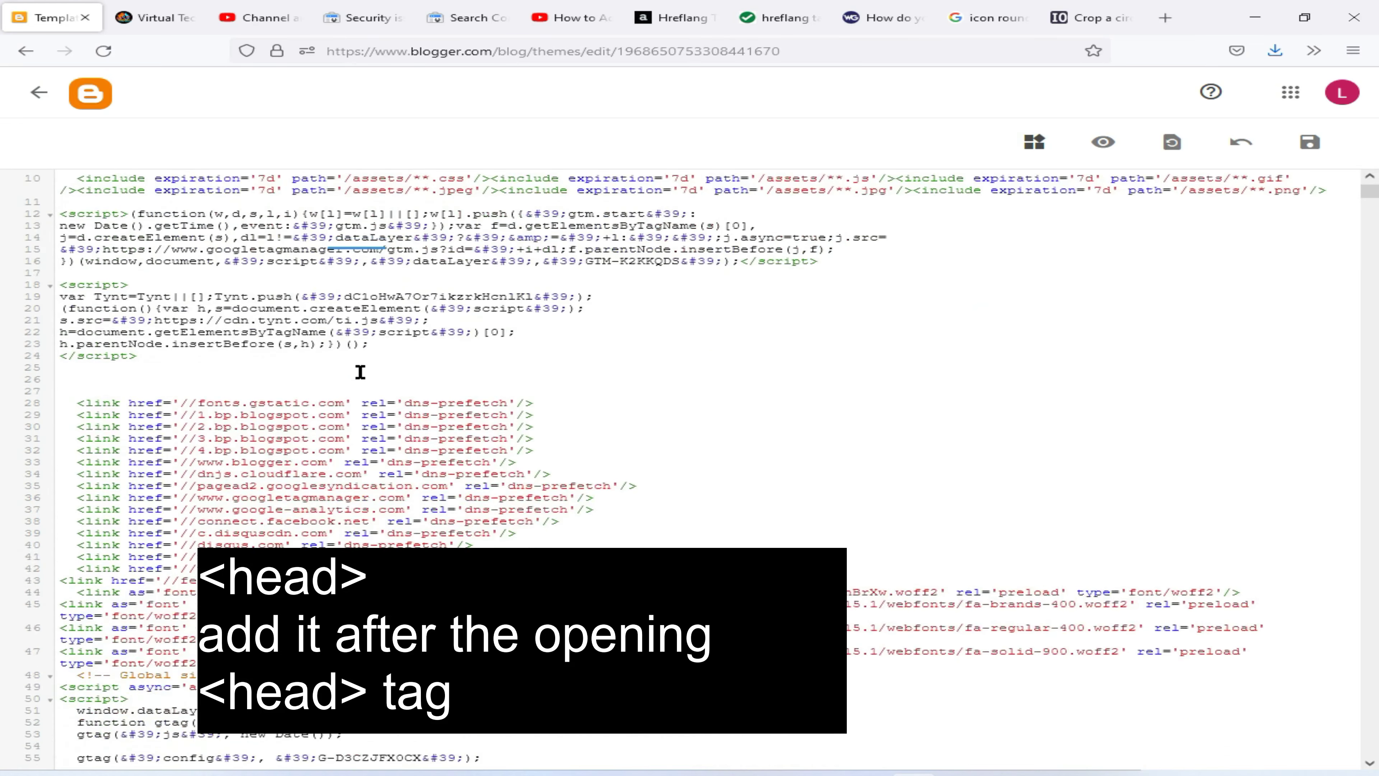
pyautogui.scroll(3, 360, 372)
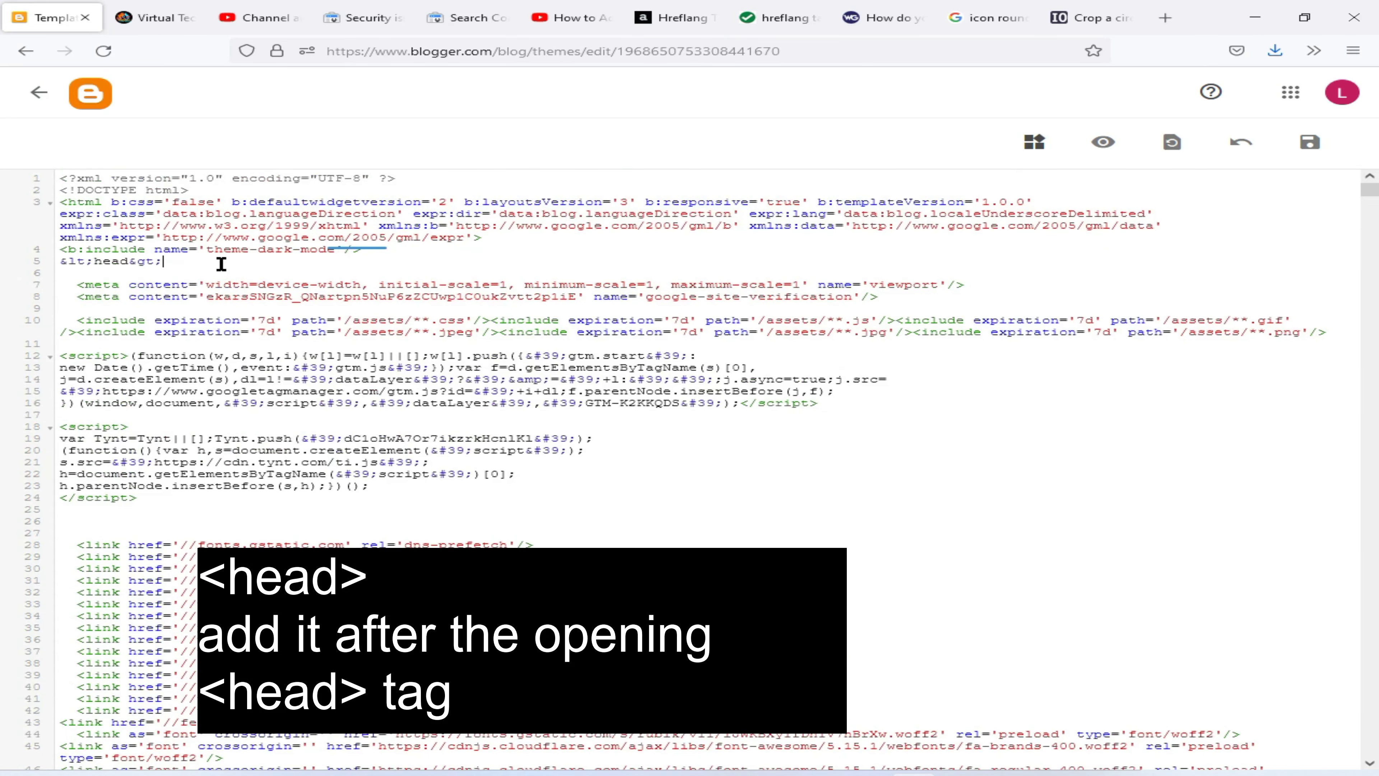
pyautogui.press('Return')
pyautogui.press('Return')
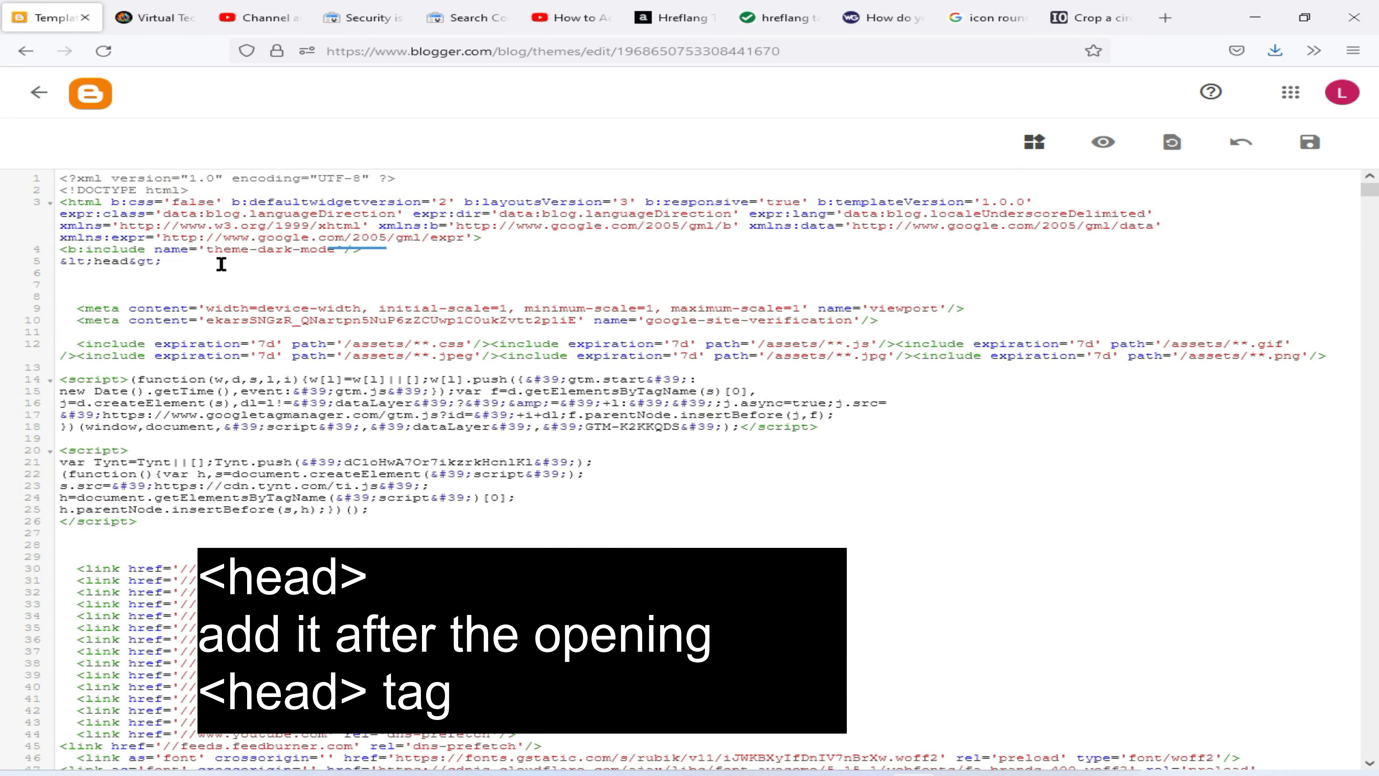
pyautogui.write('<link rel="alternate" href="https://www.thaript.com/" hreflang="en-lk" /> <link rel="alternate" href="https://www.thaript.com/" hreflang="en-in" /> <link rel="alternate" href="https://www.thaript.com/" hreflang="en-id" /> <link rel="alternate" href="https://www.thaript.com/" hreflang="en-sg" /> <link rel="alternate" href="https://www.thaript.com/" hreflang="en-tr" /> <link rel="alternate" href="https://www.thaript.com/" hreflang="en-us" /> <link rel="alternate" href="https://www.thaript.com/" hreflang="en-ph" /> <link rel="alternate" href="https://www.thaript.com/" hreflang="en-nl" /> <link rel="alternate" href="https://www.thaript.com/" hreflang="en-br" /> <link rel="alternate" href="https://www.thaript.com/" hreflang="en-pk" /> <link rel="alternate" href="https://www.thaript.com/" hreflang="en-gb" /> <link rel="alternate" href="https://www.thaript.com/" hreflang="en-bd" /> <link rel="alternate" href="https://www.thaript.com/" hreflang="en-my" /> <link rel="alternate" href="https://www.thaript.com/" hreflang="en-ca" /> <link rel="alternate" href="https://www.thaript.com/" hreflang="en-dz" /> <link rel="alternate" href="https://www.thaript.com/" hreflang="en-eg" /> <link rel="alternate" href="https://www.thaript.com/" hreflang="en-ar" /> <link rel="alternate" href="https://www.thaript.com/" hreflang="en-ng" />')
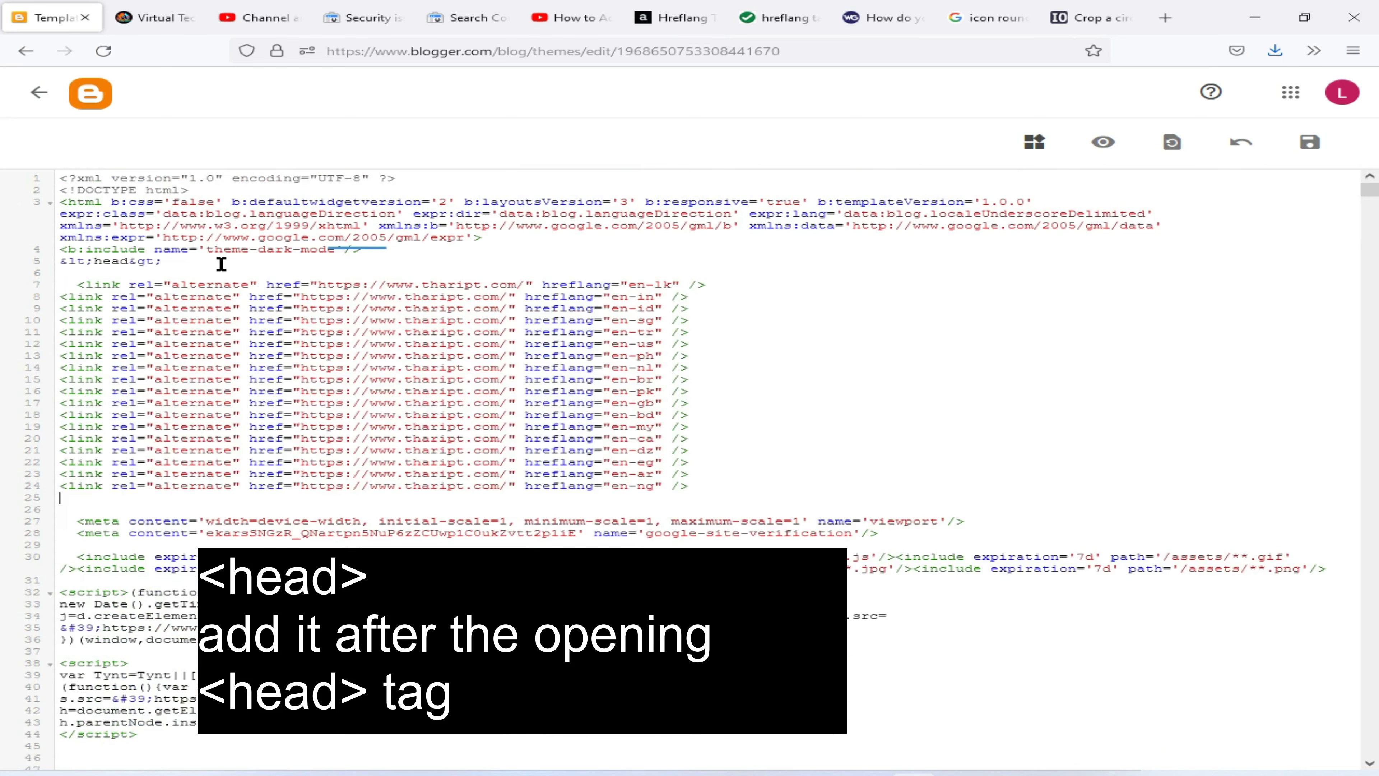
pyautogui.scroll(-3, 360, 431)
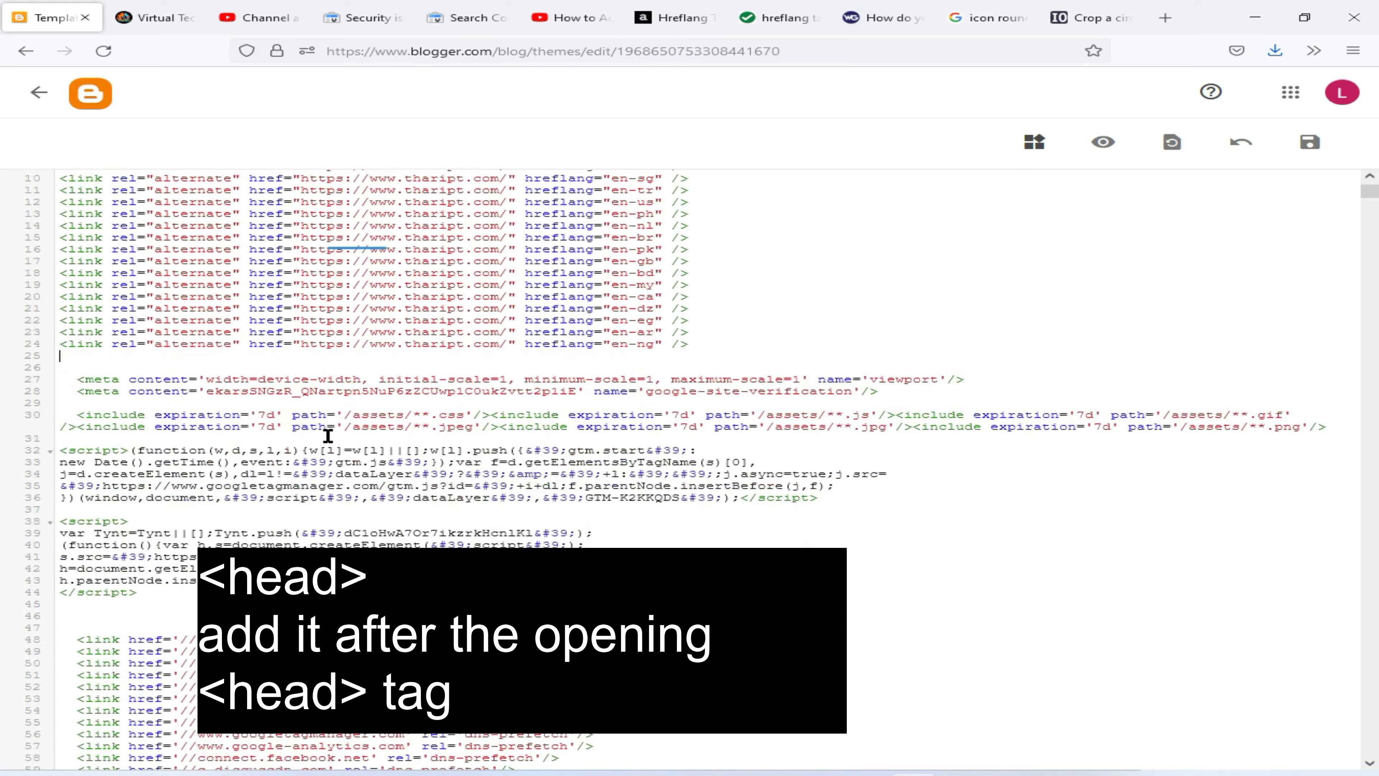
pyautogui.scroll(3, 326, 435)
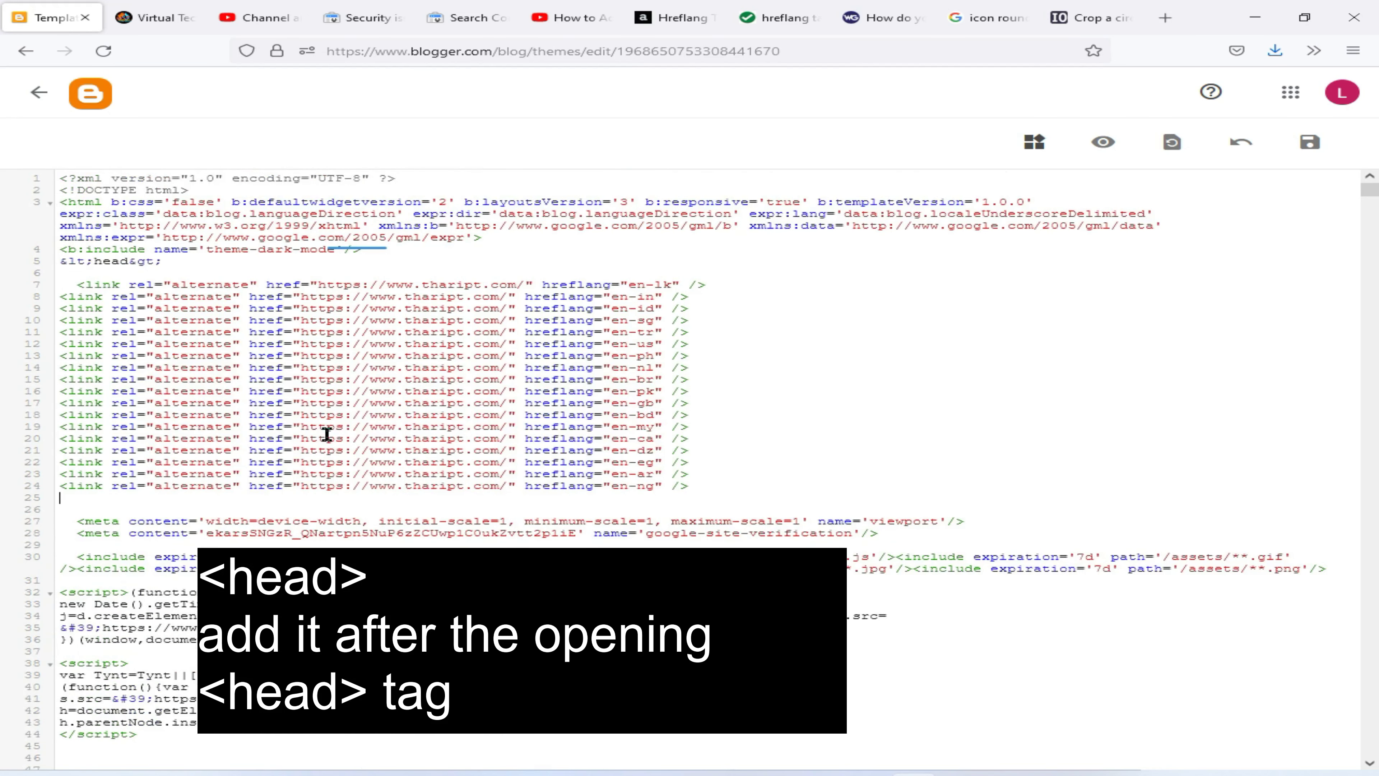
pyautogui.scroll(-3, 326, 434)
pyautogui.scroll(3, 9, 209)
pyautogui.click(1310, 154)
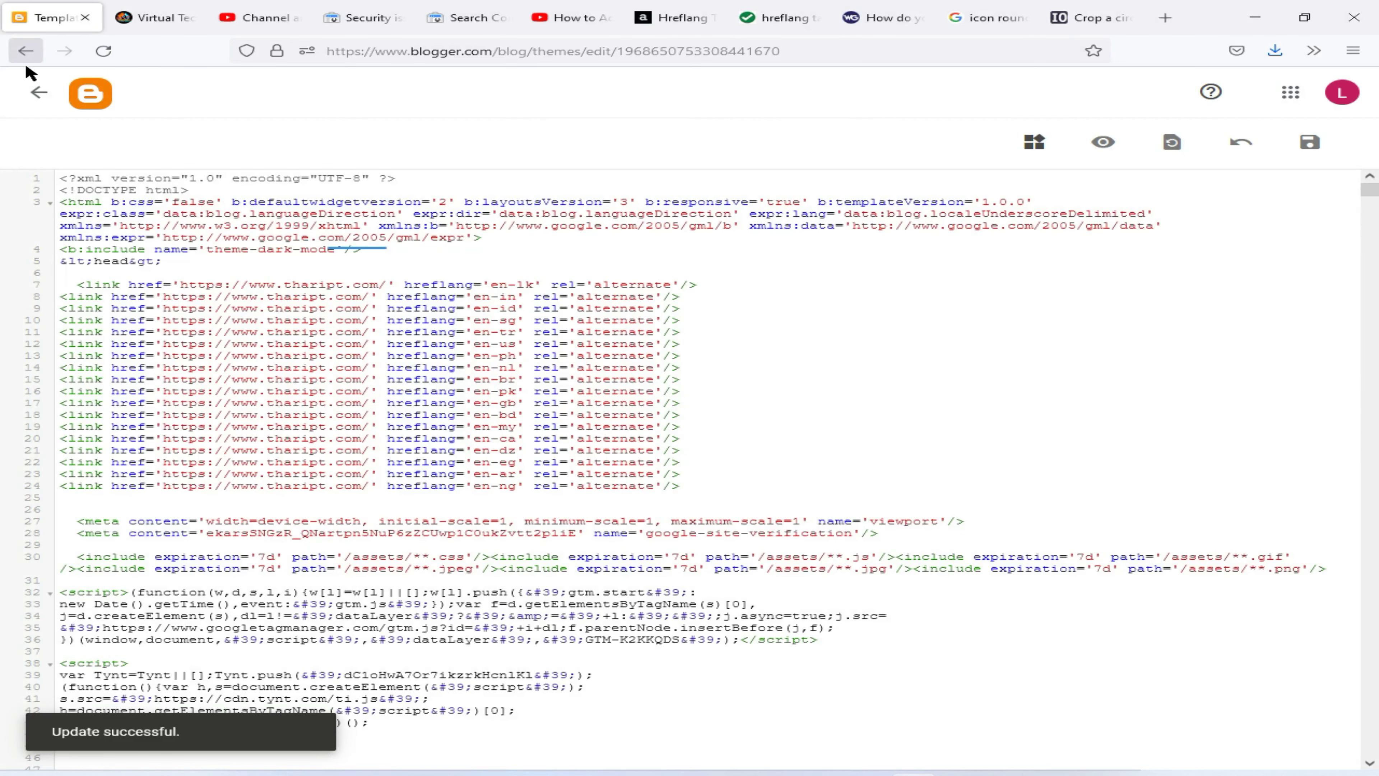
pyautogui.click(37, 94)
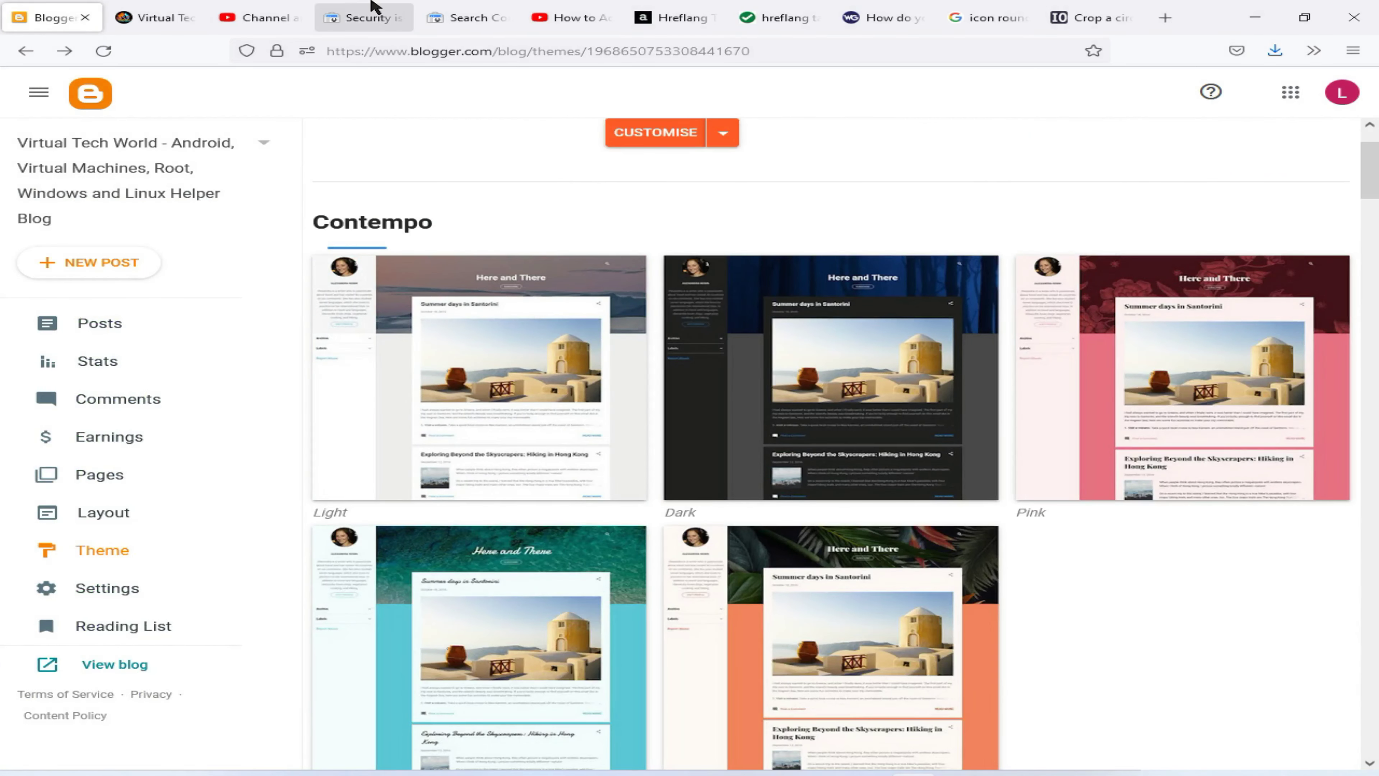
# Close the outdated Search Console International Targeting page with Ctrl+W
pyautogui.click(384, 7)
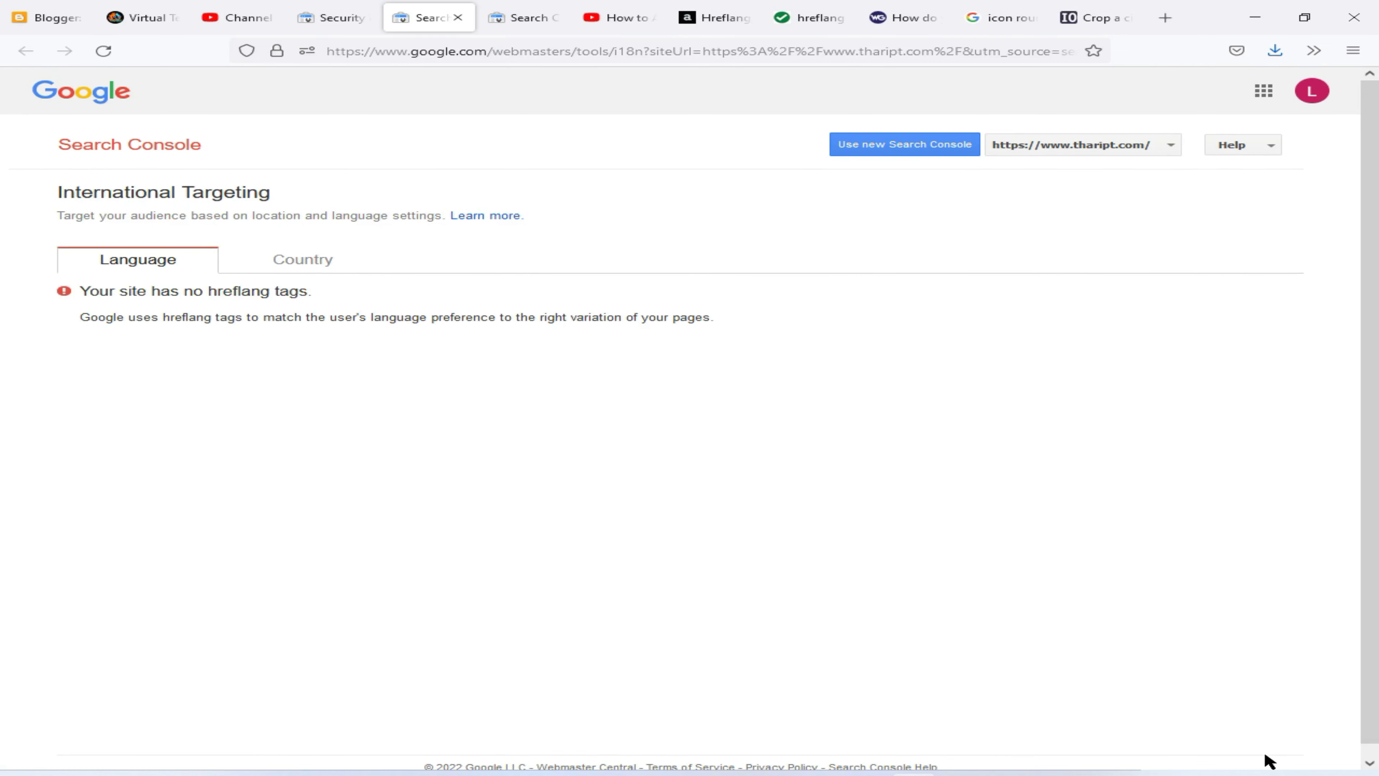
pyautogui.hotkey('ctrl', 'w')
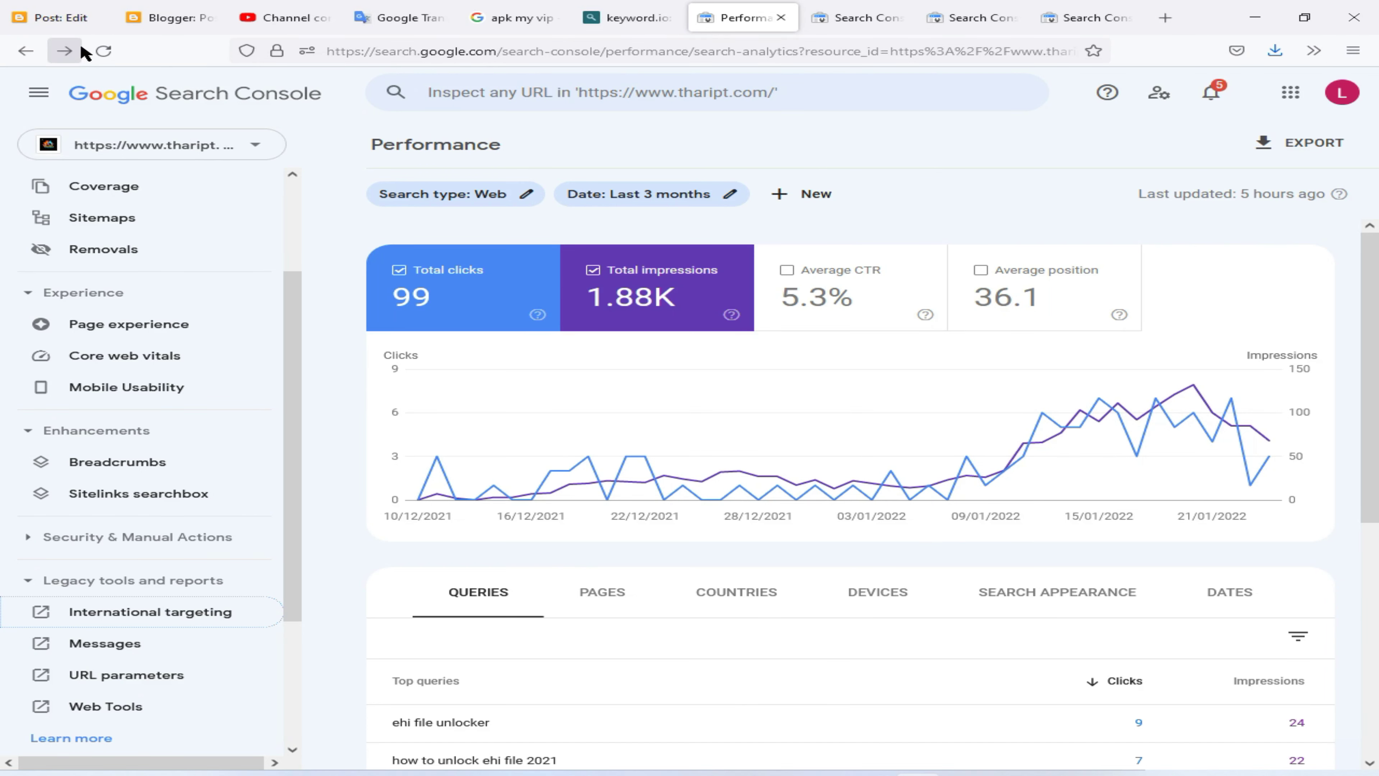
pyautogui.click(206, 147)
pyautogui.click(141, 318)
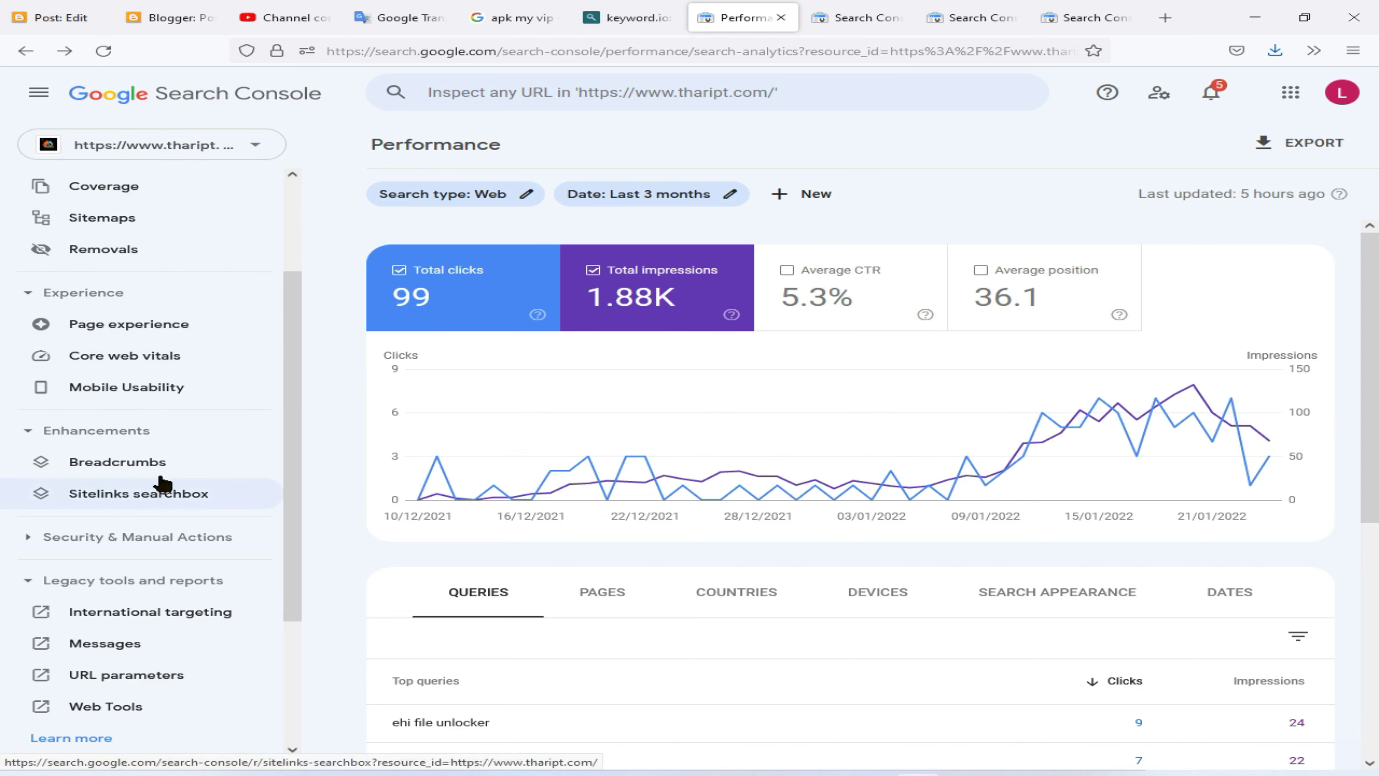
pyautogui.click(139, 577)
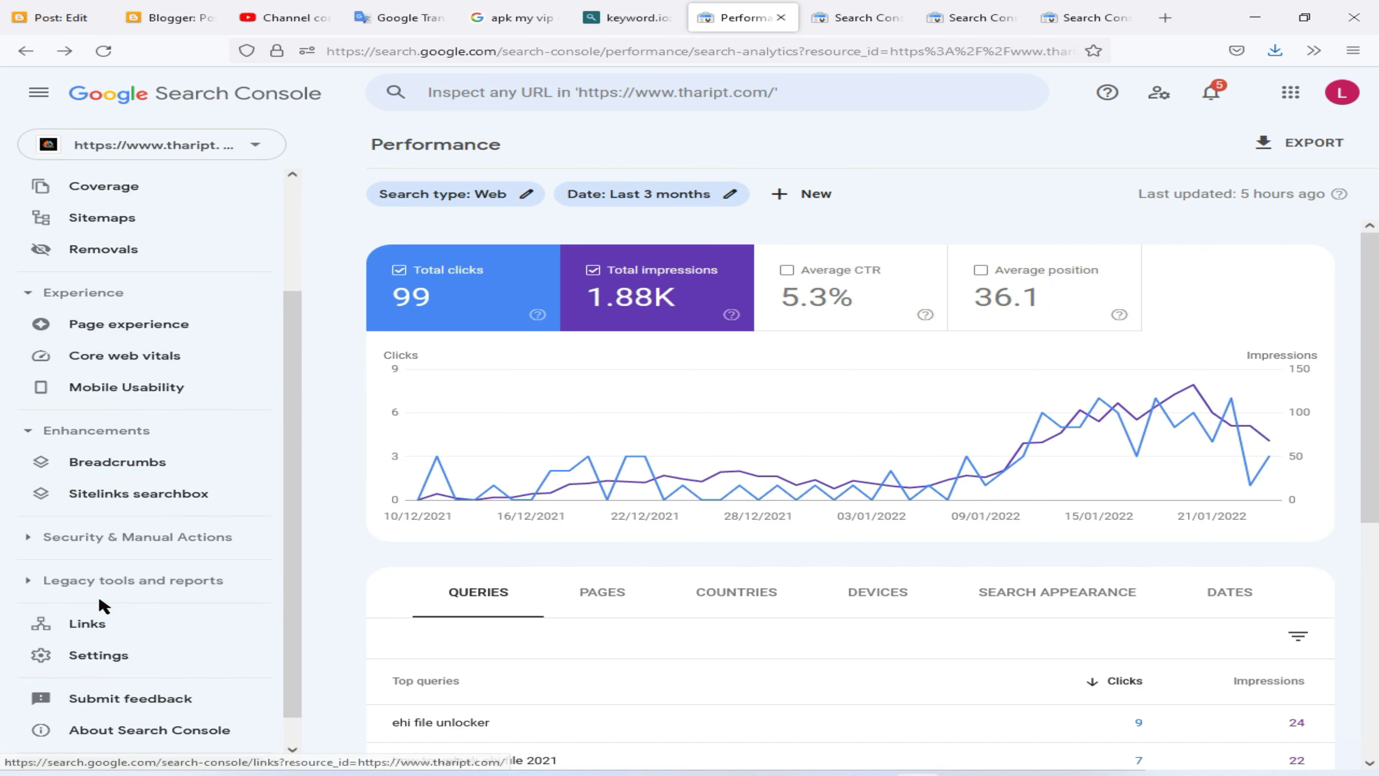